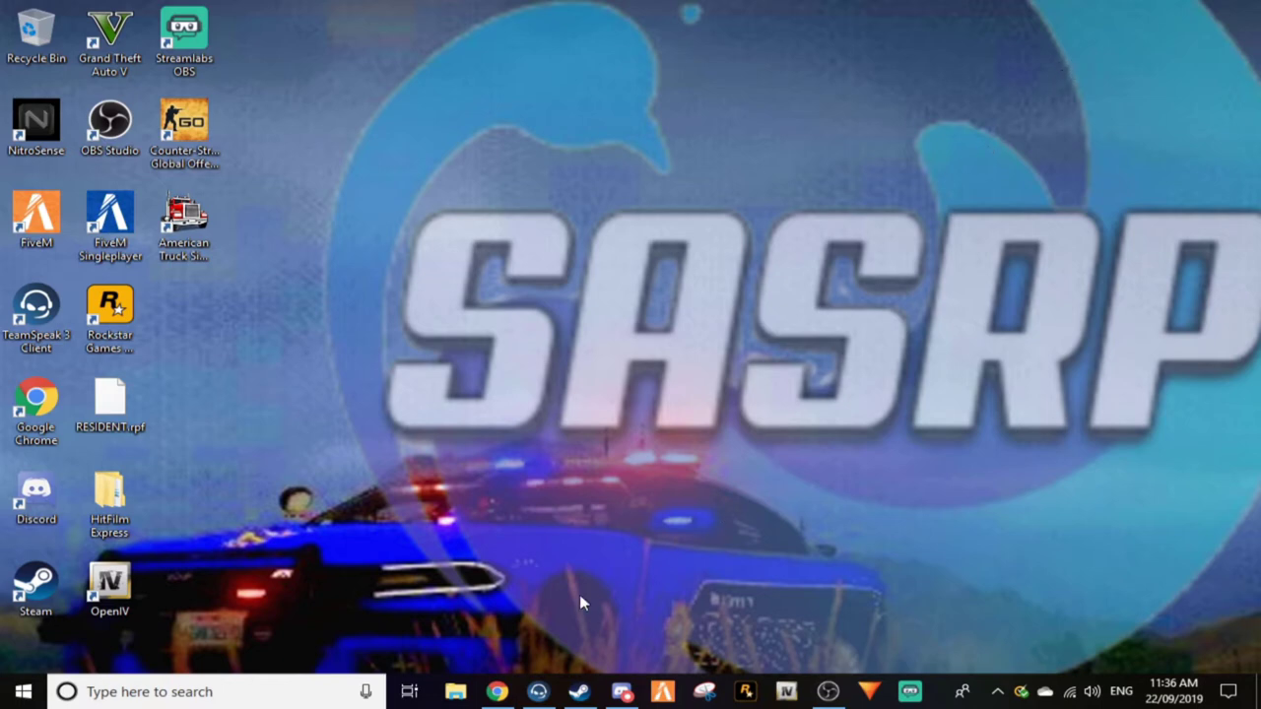
Step: Switch to Chrome and examine the New Postal Code Map forum post, including its download link and map screenshots
{"action": "left_click", "coordinate": [497, 691]}
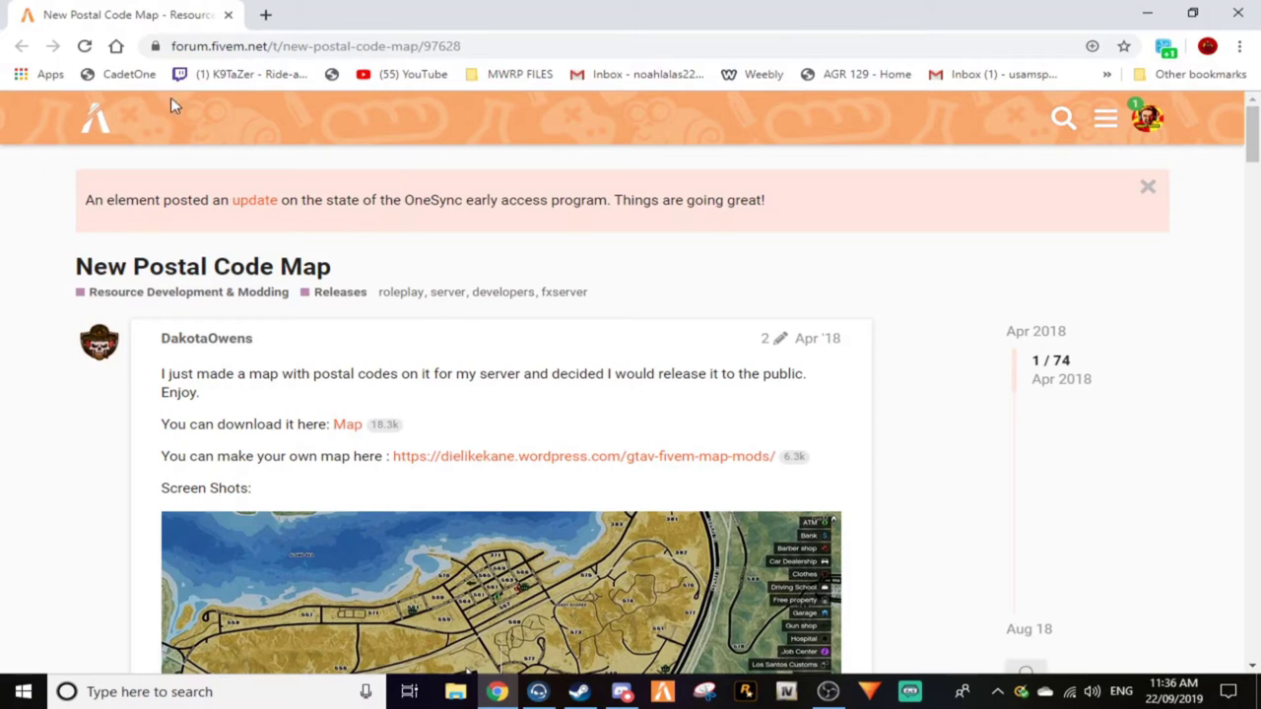
{"action": "scroll", "coordinate": [404, 324], "scroll_direction": "down", "scroll_amount": 1}
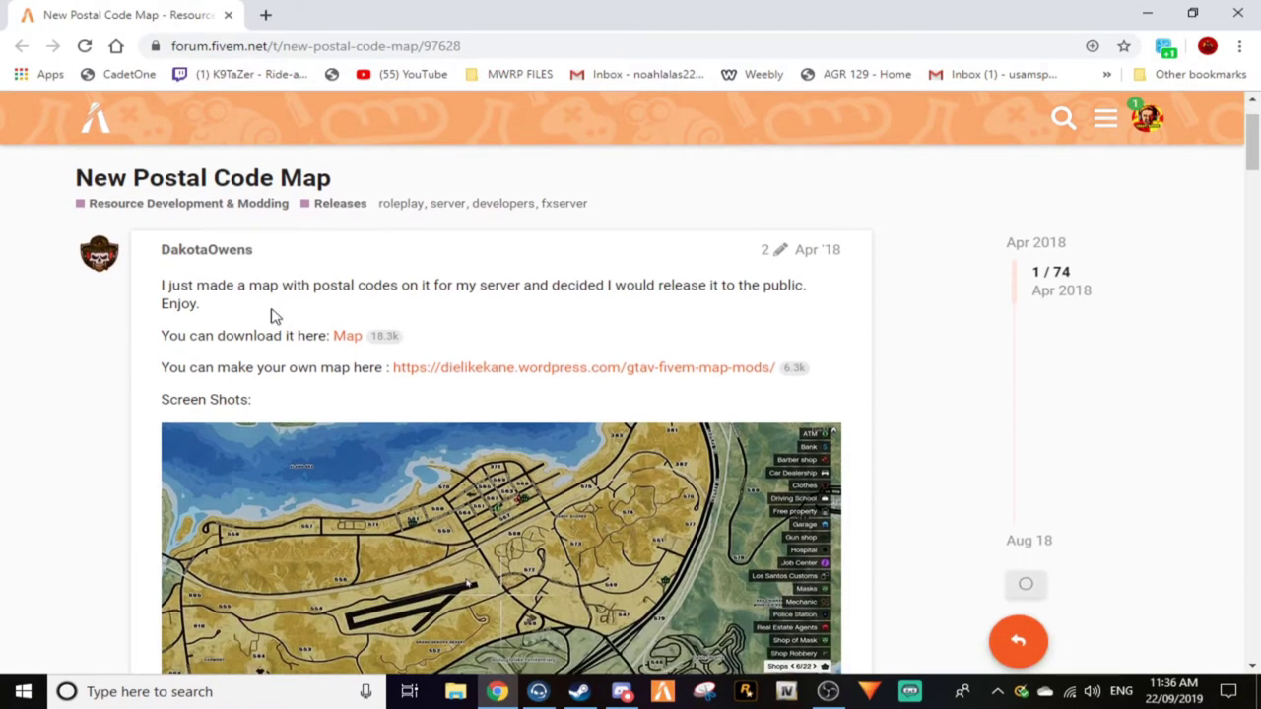
{"action": "scroll", "coordinate": [487, 305], "scroll_direction": "down", "scroll_amount": 4}
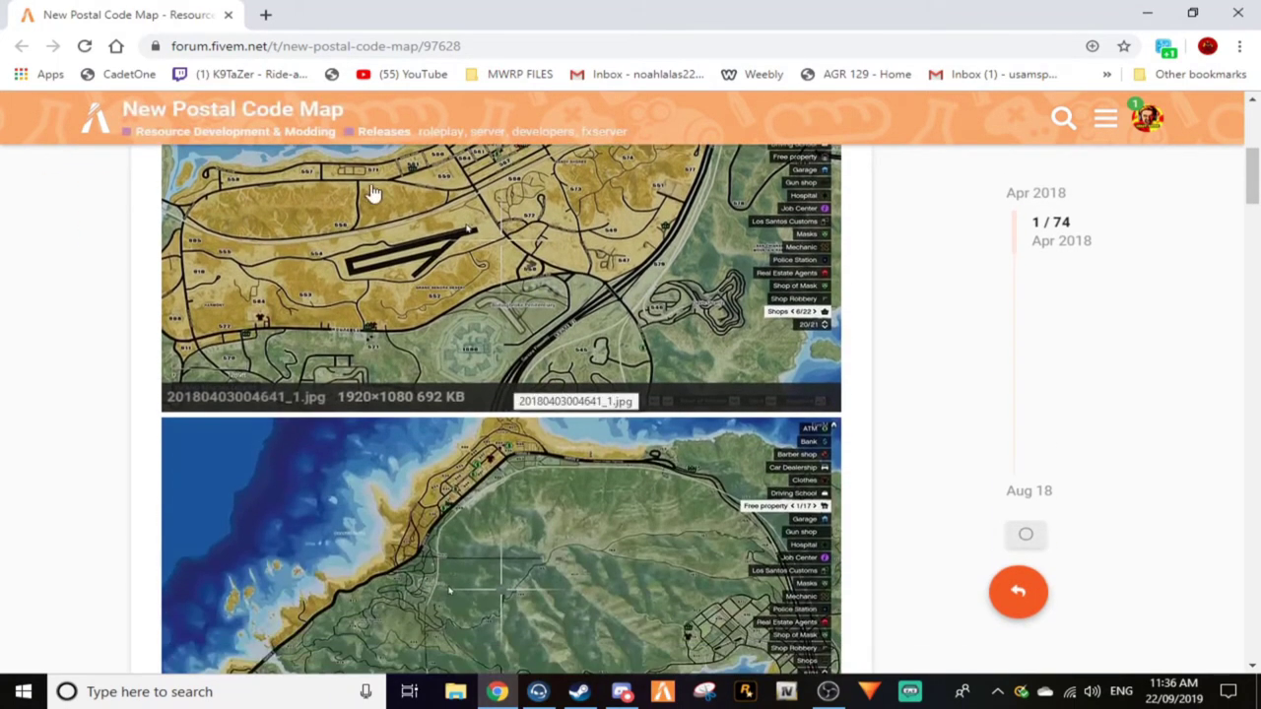
{"action": "scroll", "coordinate": [503, 327], "scroll_direction": "up", "scroll_amount": 1}
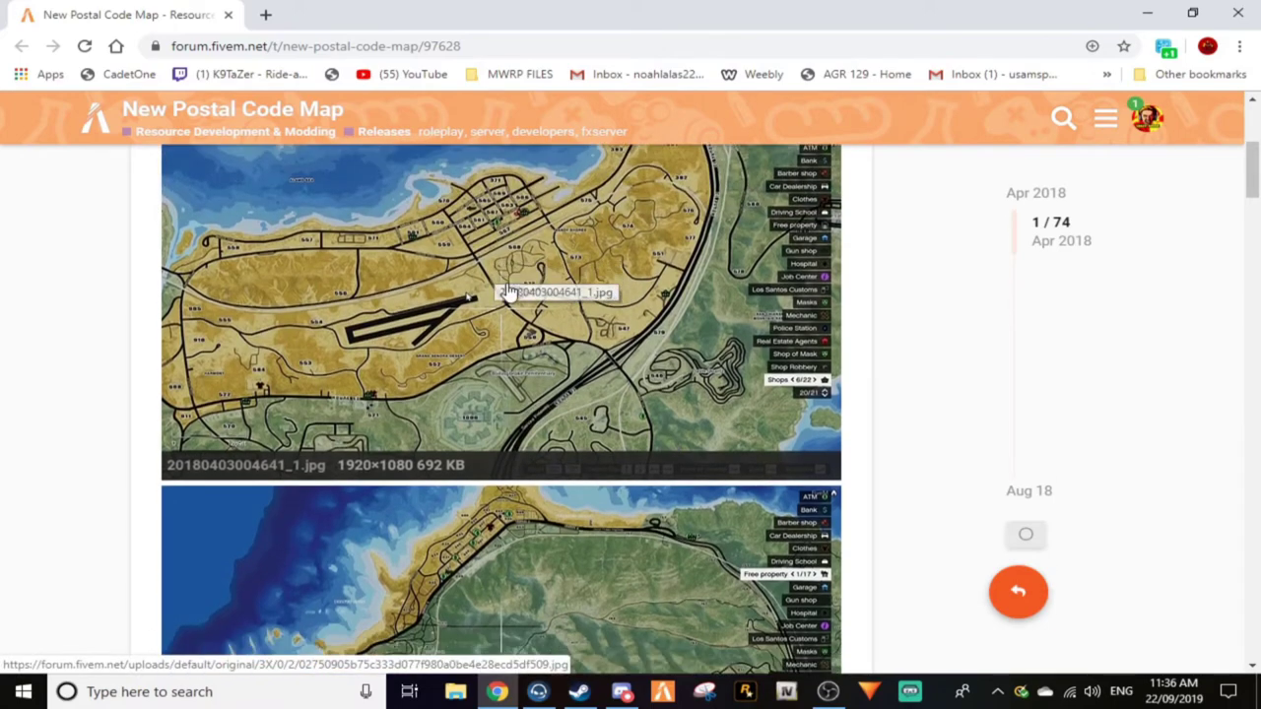
{"action": "scroll", "coordinate": [508, 293], "scroll_direction": "down", "scroll_amount": 4}
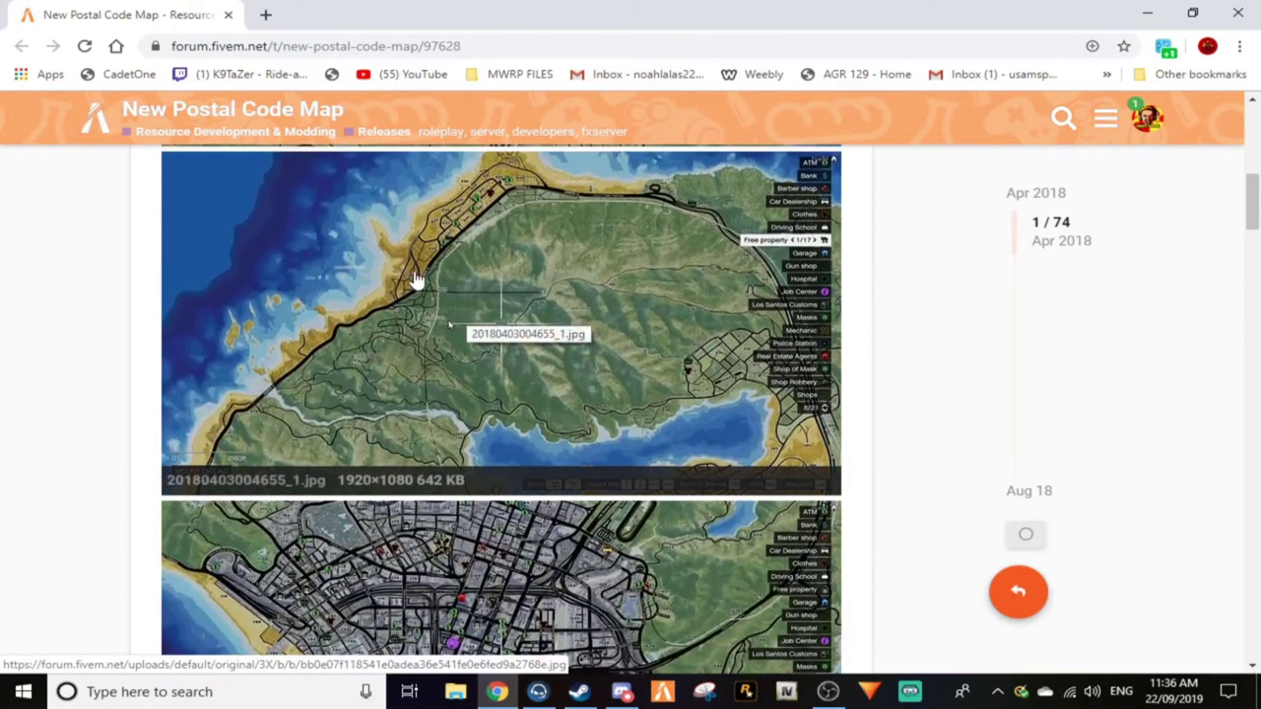
{"action": "scroll", "coordinate": [419, 410], "scroll_direction": "up", "scroll_amount": 2}
{"action": "scroll", "coordinate": [428, 409], "scroll_direction": "down", "scroll_amount": 1}
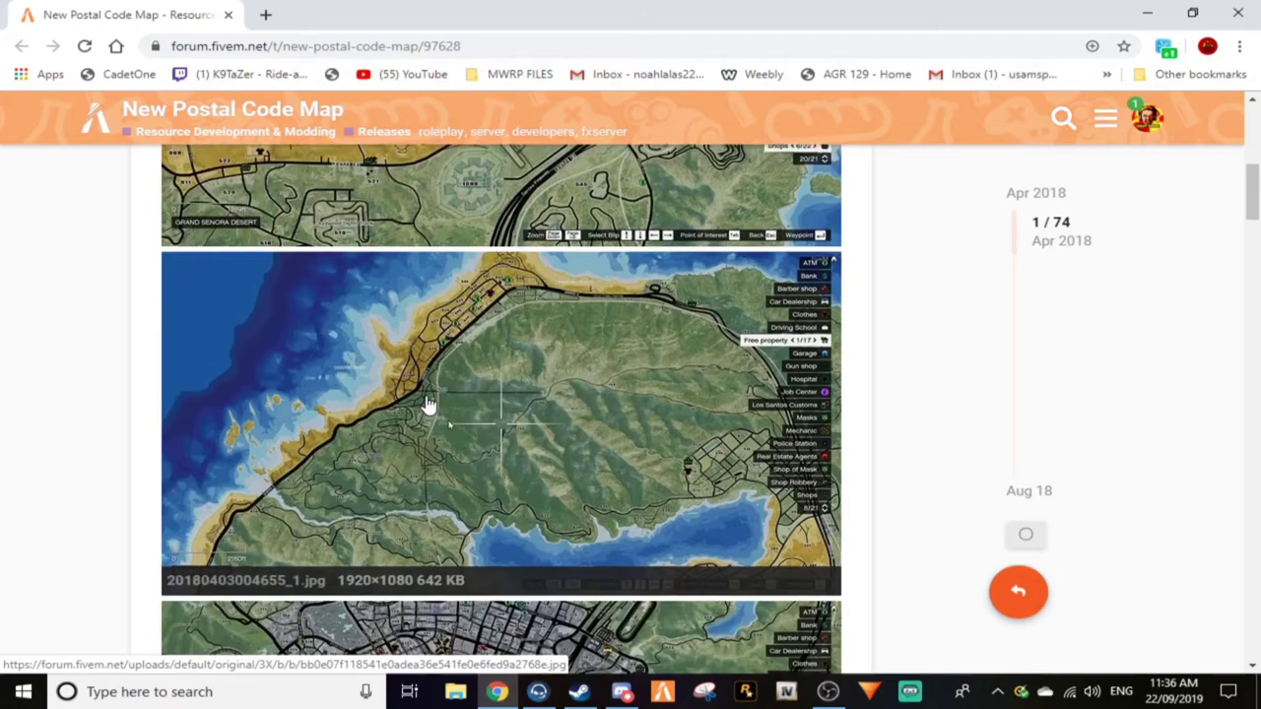
{"action": "scroll", "coordinate": [428, 406], "scroll_direction": "down", "scroll_amount": 4}
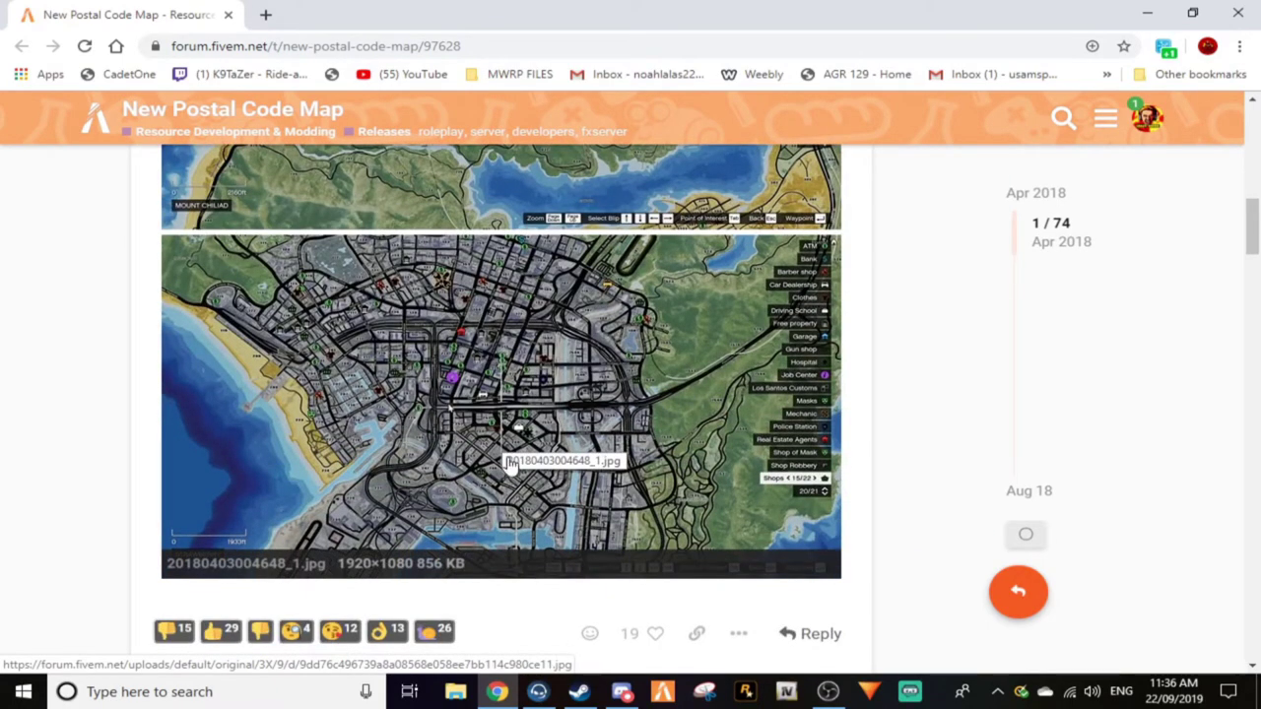
{"action": "scroll", "coordinate": [464, 295], "scroll_direction": "up", "scroll_amount": 4}
{"action": "scroll", "coordinate": [414, 296], "scroll_direction": "down", "scroll_amount": 6}
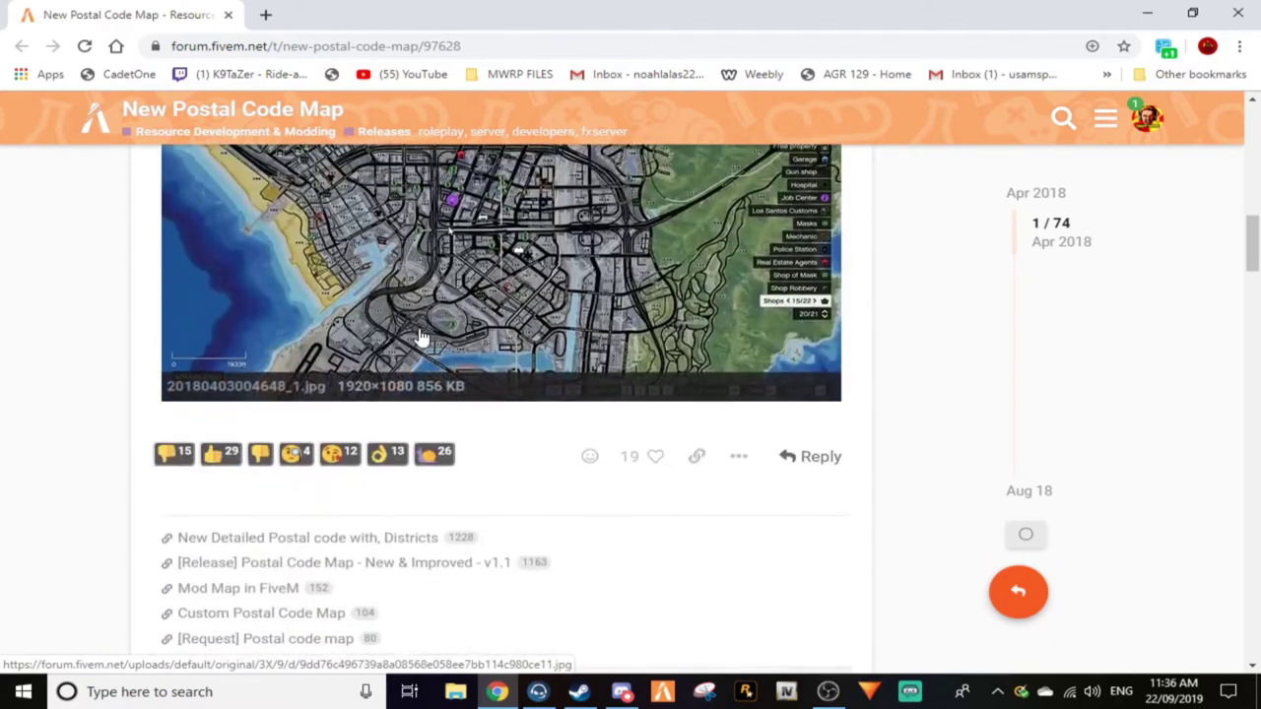
{"action": "scroll", "coordinate": [421, 338], "scroll_direction": "up", "scroll_amount": 6}
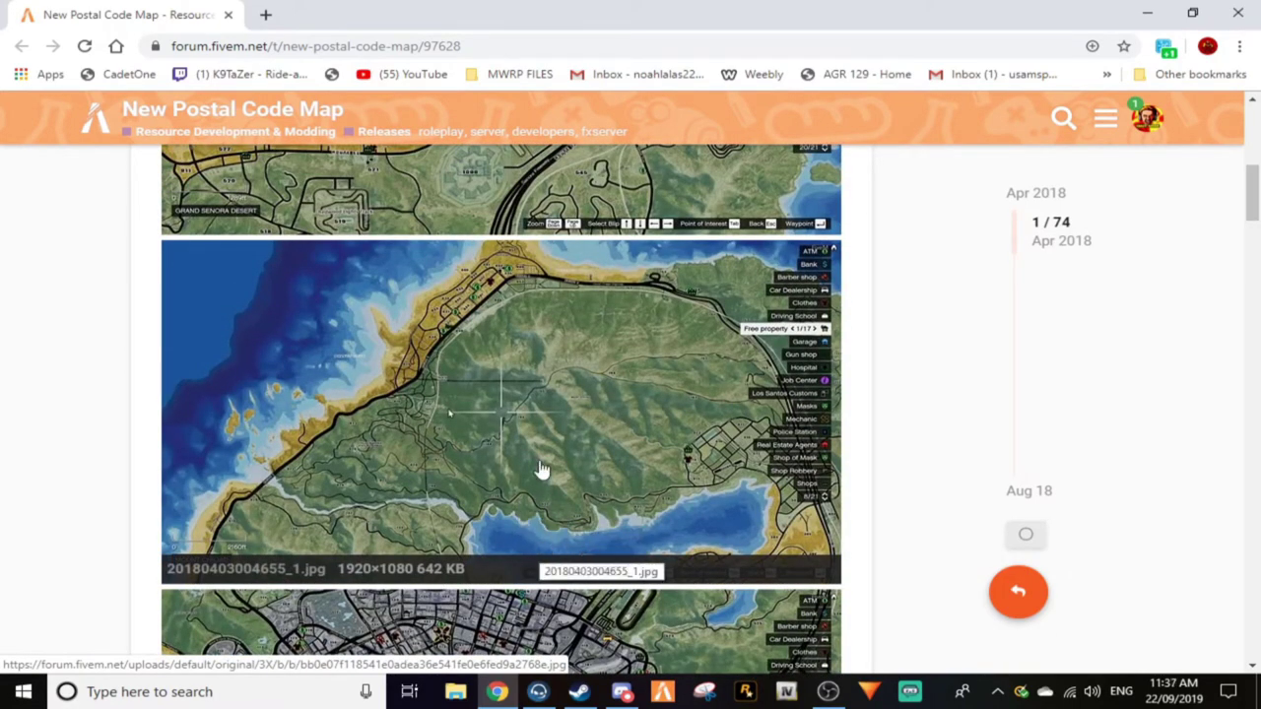
{"action": "scroll", "coordinate": [524, 420], "scroll_direction": "down", "scroll_amount": 2}
{"action": "scroll", "coordinate": [523, 419], "scroll_direction": "down", "scroll_amount": 3}
{"action": "scroll", "coordinate": [523, 422], "scroll_direction": "up", "scroll_amount": 10}
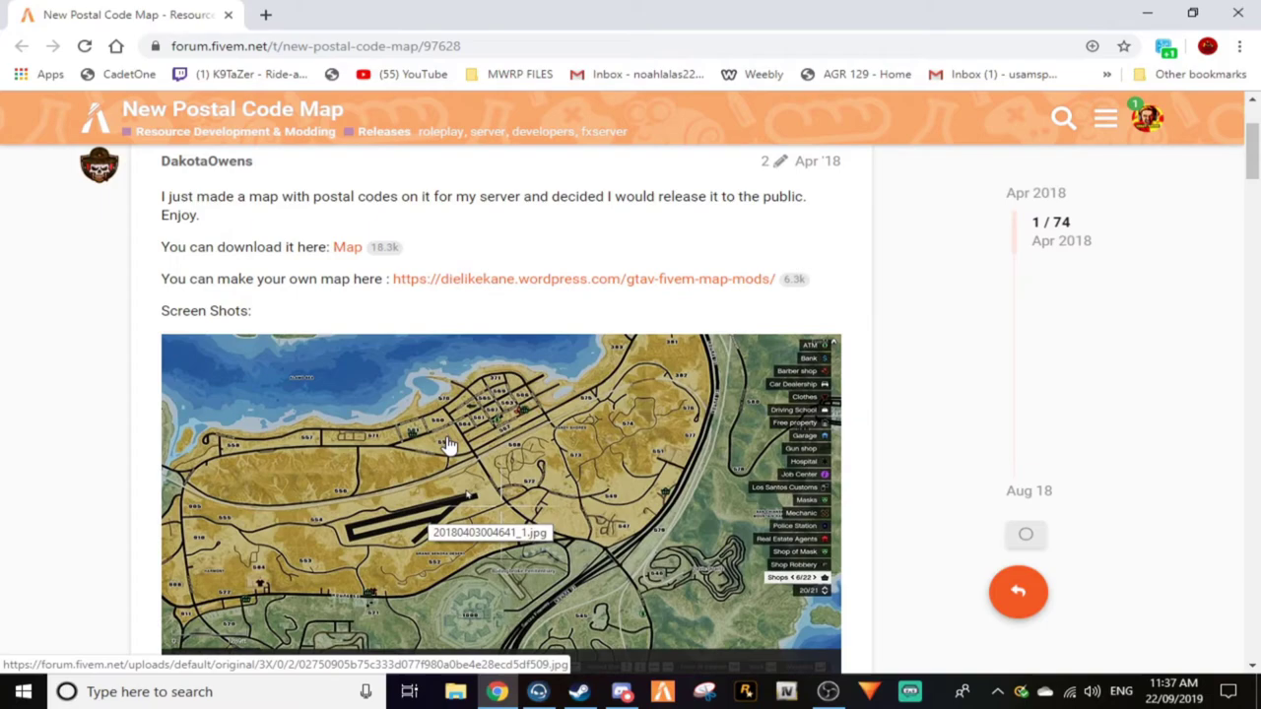
{"action": "scroll", "coordinate": [443, 445], "scroll_direction": "down", "scroll_amount": 2}
{"action": "scroll", "coordinate": [431, 446], "scroll_direction": "down", "scroll_amount": 2}
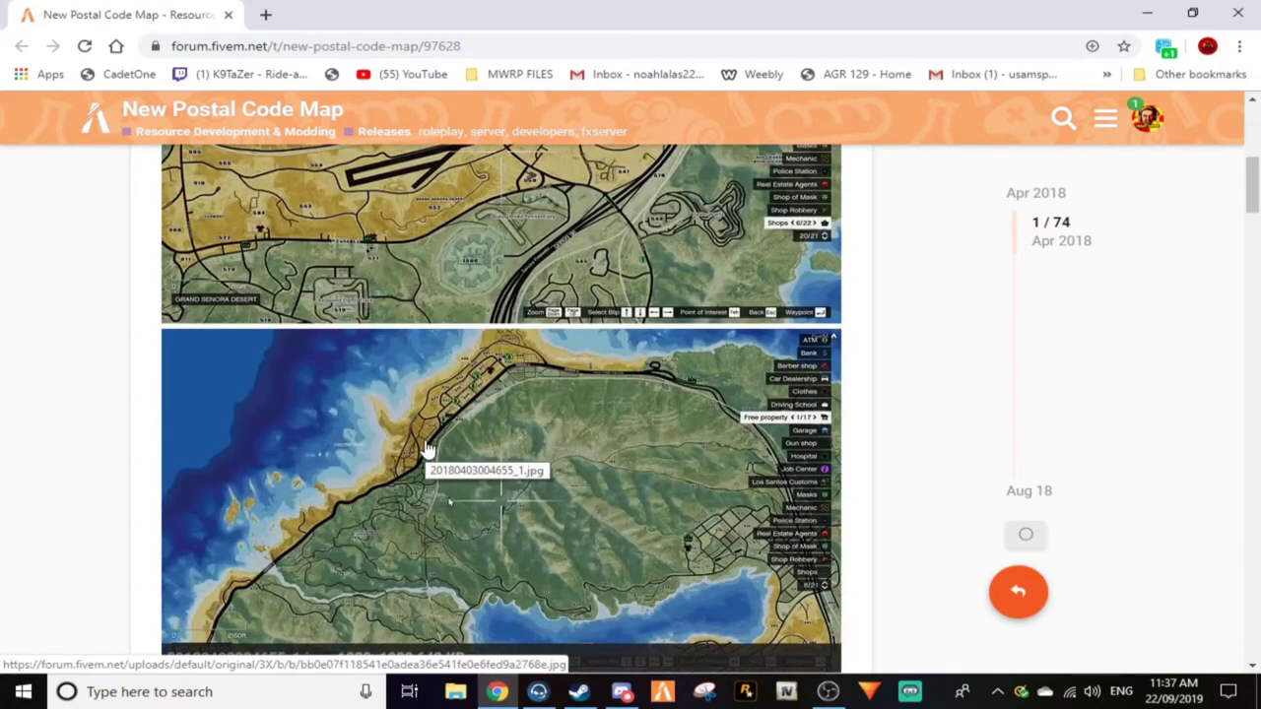
{"action": "scroll", "coordinate": [426, 449], "scroll_direction": "up", "scroll_amount": 6}
{"action": "scroll", "coordinate": [464, 416], "scroll_direction": "down", "scroll_amount": 5}
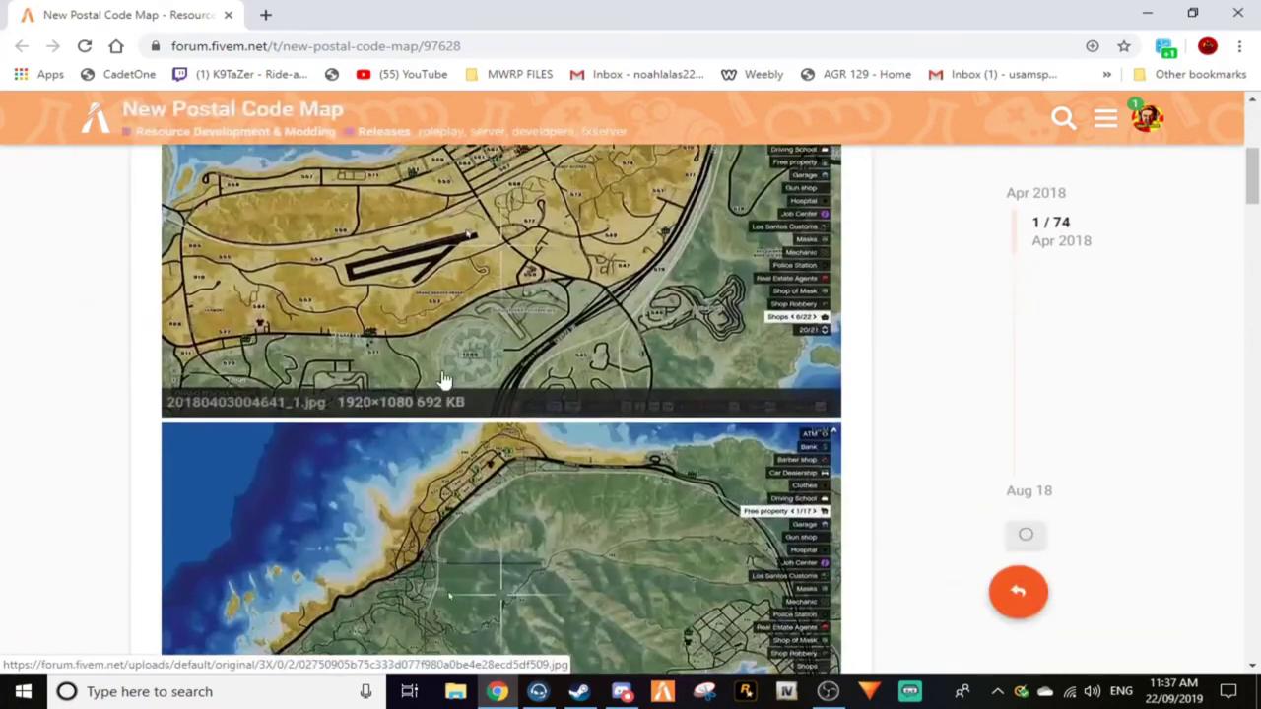
{"action": "scroll", "coordinate": [414, 324], "scroll_direction": "up", "scroll_amount": 6}
{"action": "scroll", "coordinate": [332, 403], "scroll_direction": "down", "scroll_amount": 1}
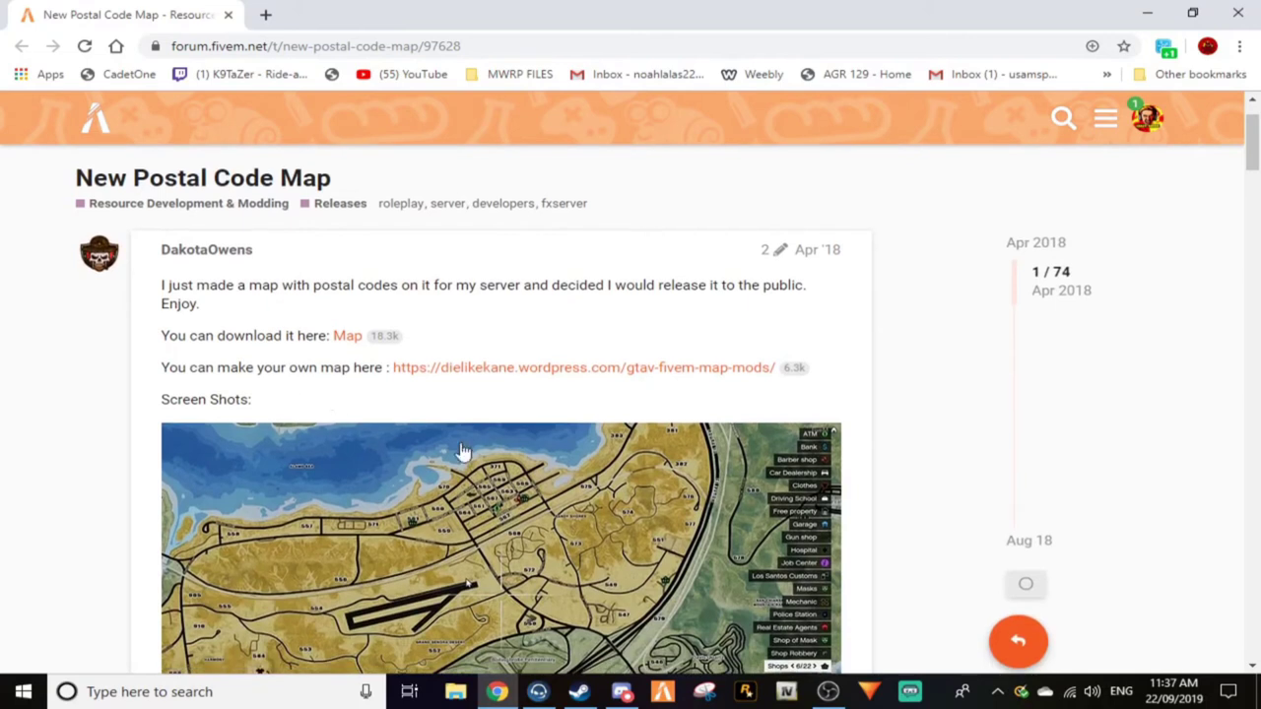
Step: Follow the post's Map link, download the FiveMPostalMap repository as a ZIP, and set the file to open when complete
{"action": "left_click", "coordinate": [347, 338]}
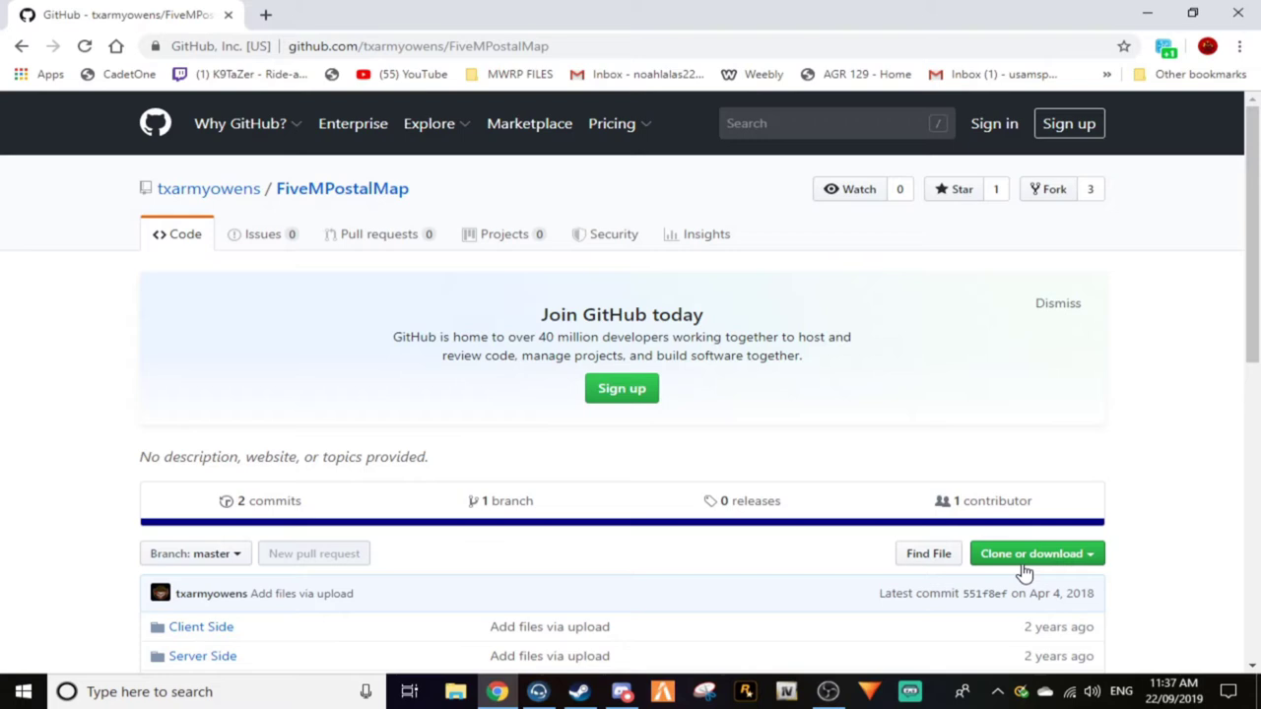
{"action": "left_click", "coordinate": [1024, 562]}
{"action": "scroll", "coordinate": [1001, 594], "scroll_direction": "down", "scroll_amount": 2}
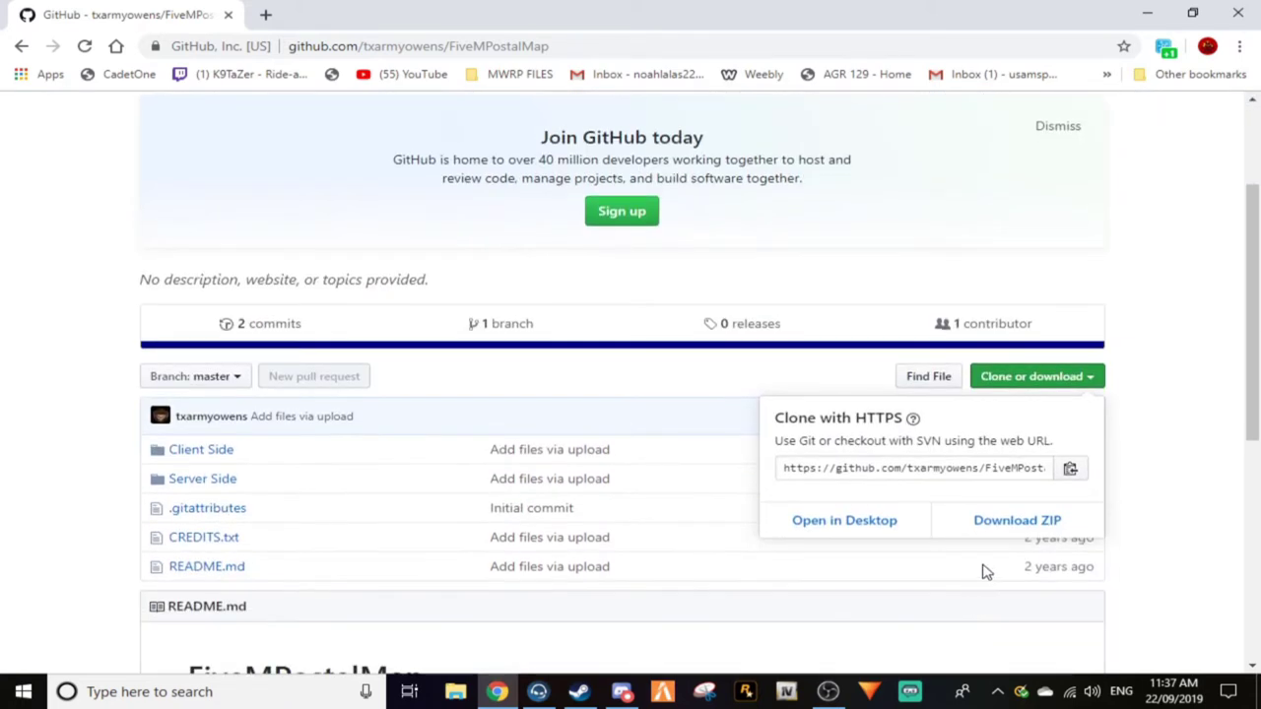
{"action": "left_click", "coordinate": [991, 532]}
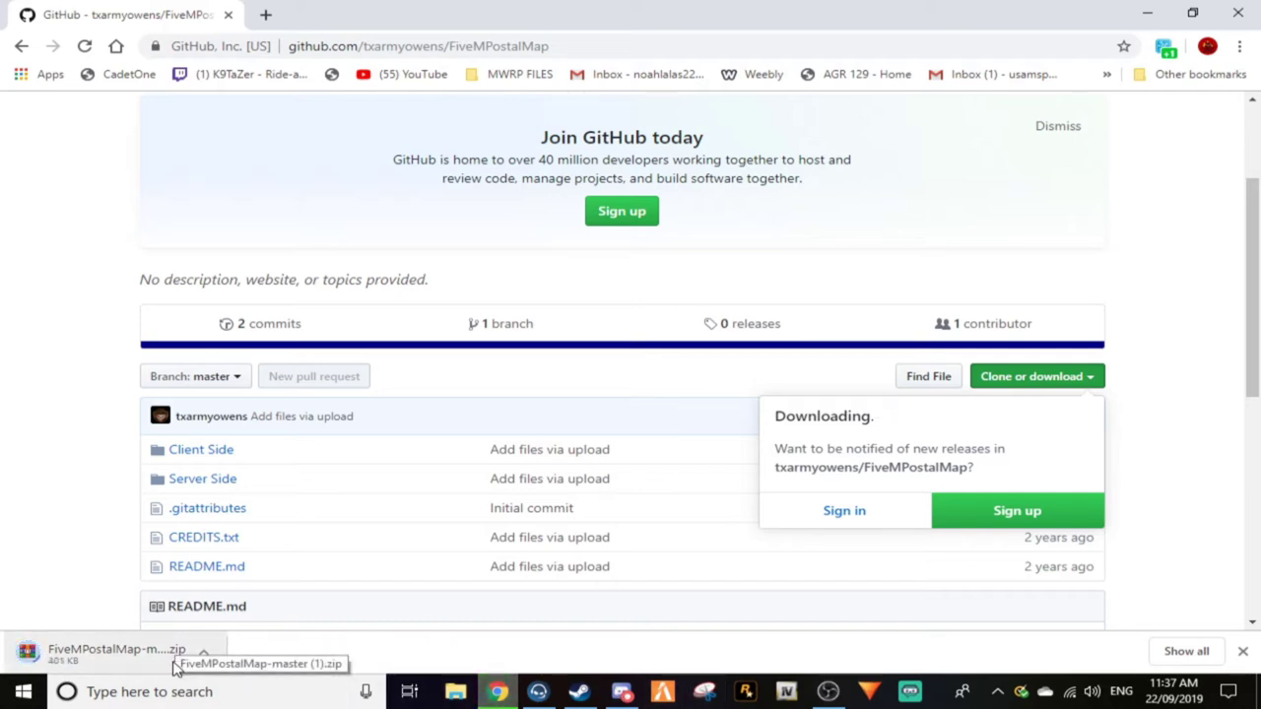
{"action": "left_click", "coordinate": [138, 656]}
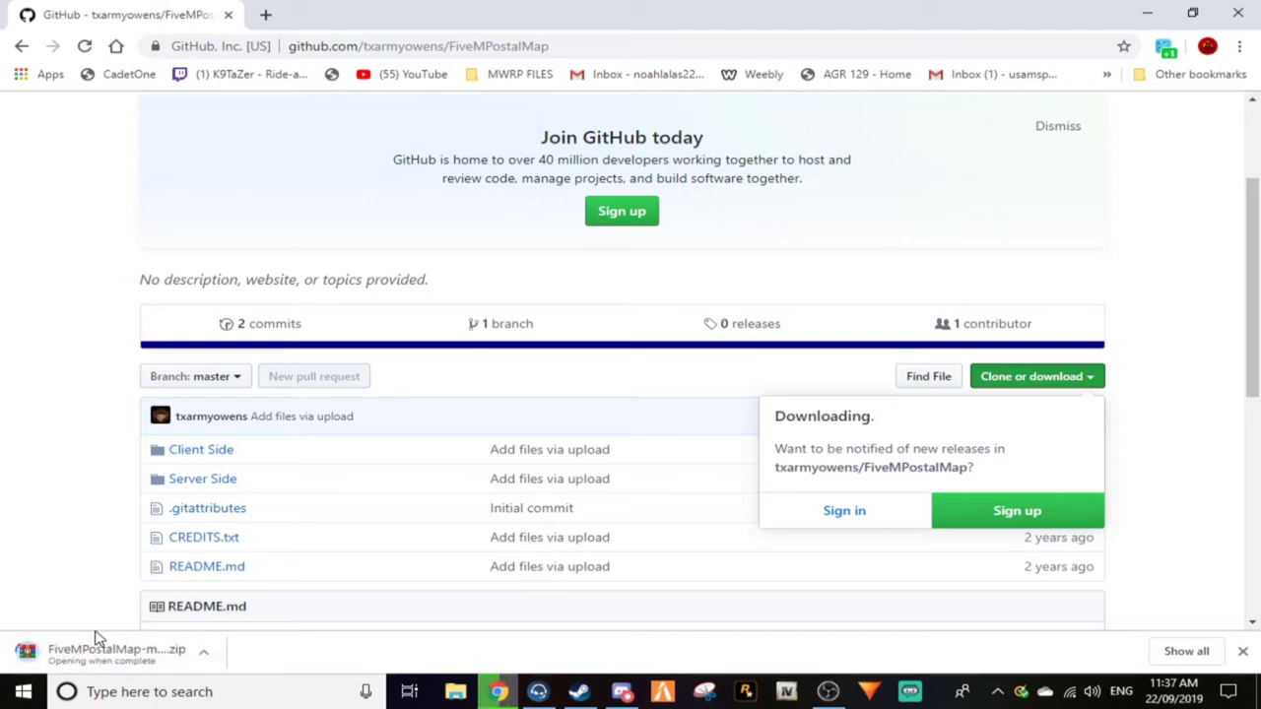
Step: Restore the browser window to a smaller size so the desktop icons are uncovered
{"action": "left_click", "coordinate": [1191, 14]}
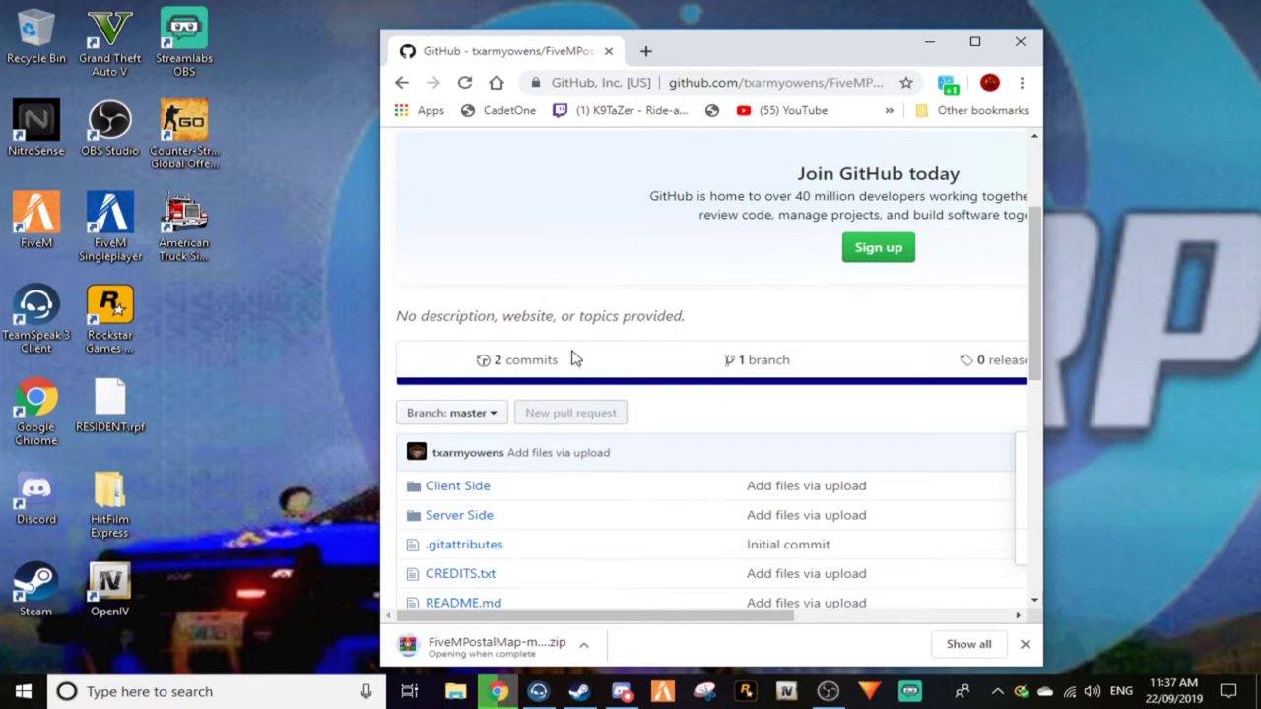
{"action": "right_click", "coordinate": [618, 532]}
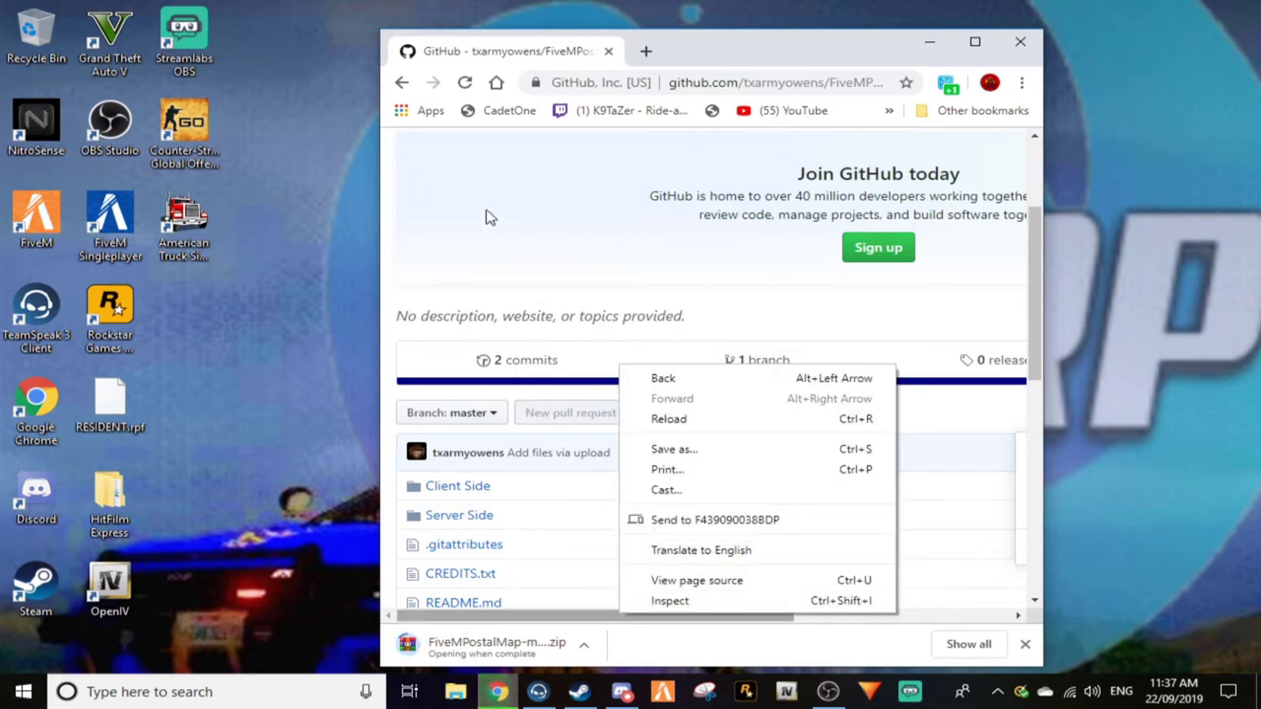
{"action": "left_click", "coordinate": [423, 302]}
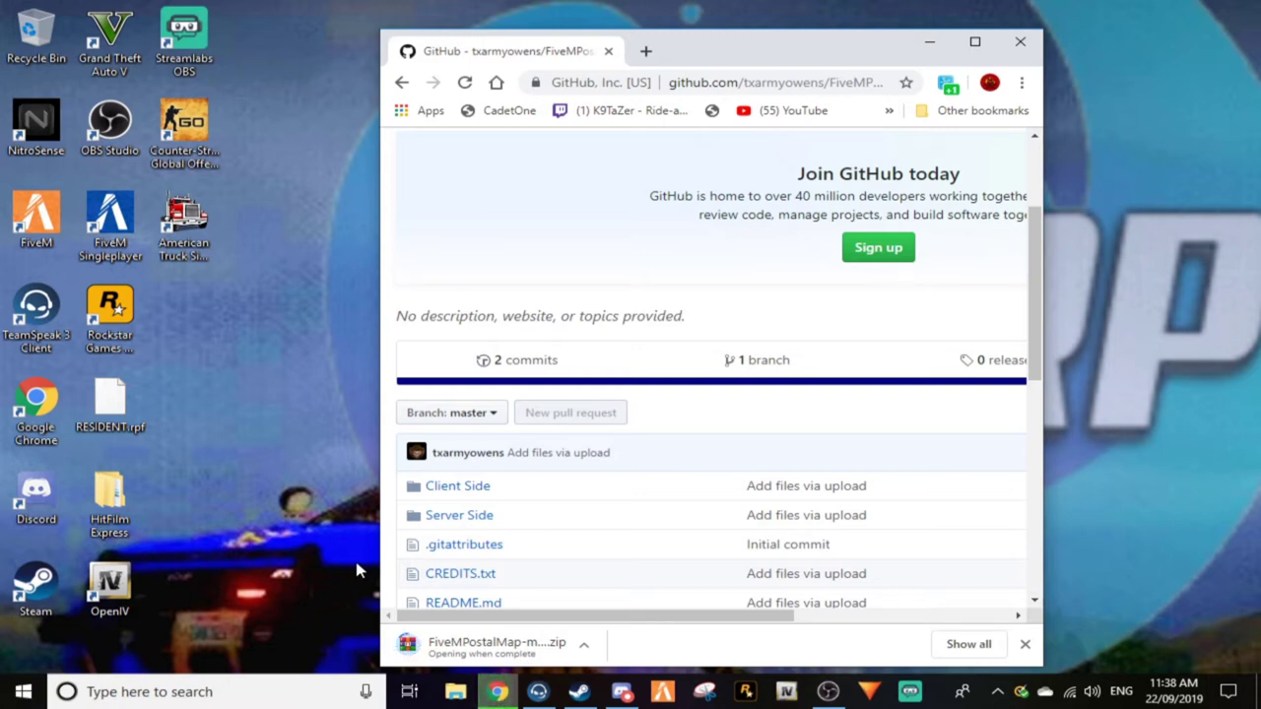
Step: Return to the New Postal Code Map forum post and review its make-your-own-map link and map screenshots
{"action": "left_click", "coordinate": [401, 84]}
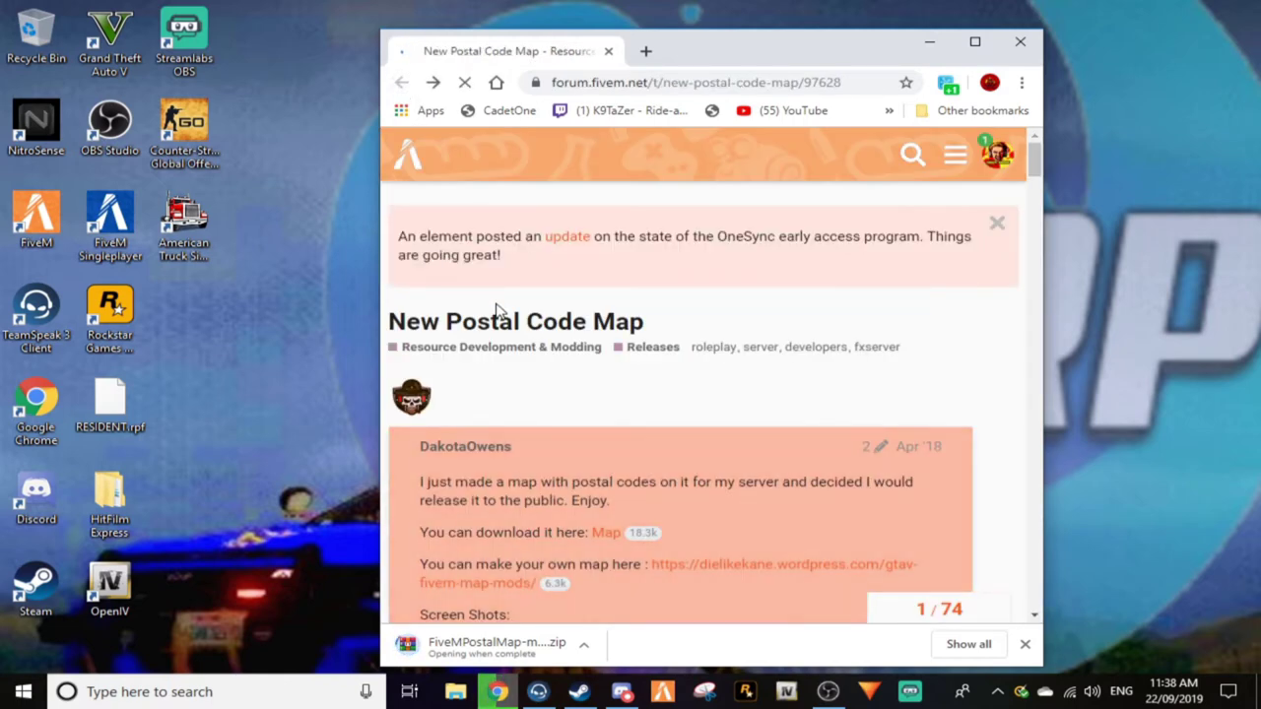
{"action": "scroll", "coordinate": [498, 311], "scroll_direction": "down", "scroll_amount": 2}
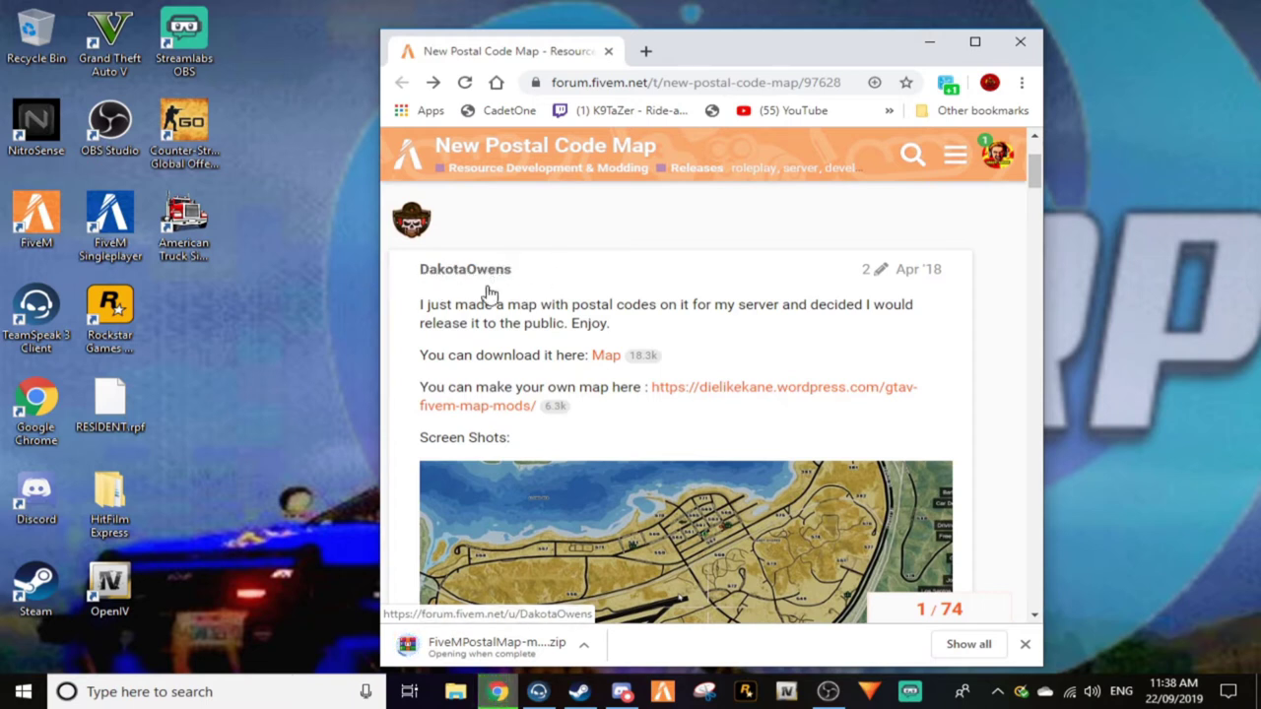
{"action": "scroll", "coordinate": [493, 247], "scroll_direction": "down", "scroll_amount": 4}
{"action": "scroll", "coordinate": [520, 256], "scroll_direction": "up", "scroll_amount": 5}
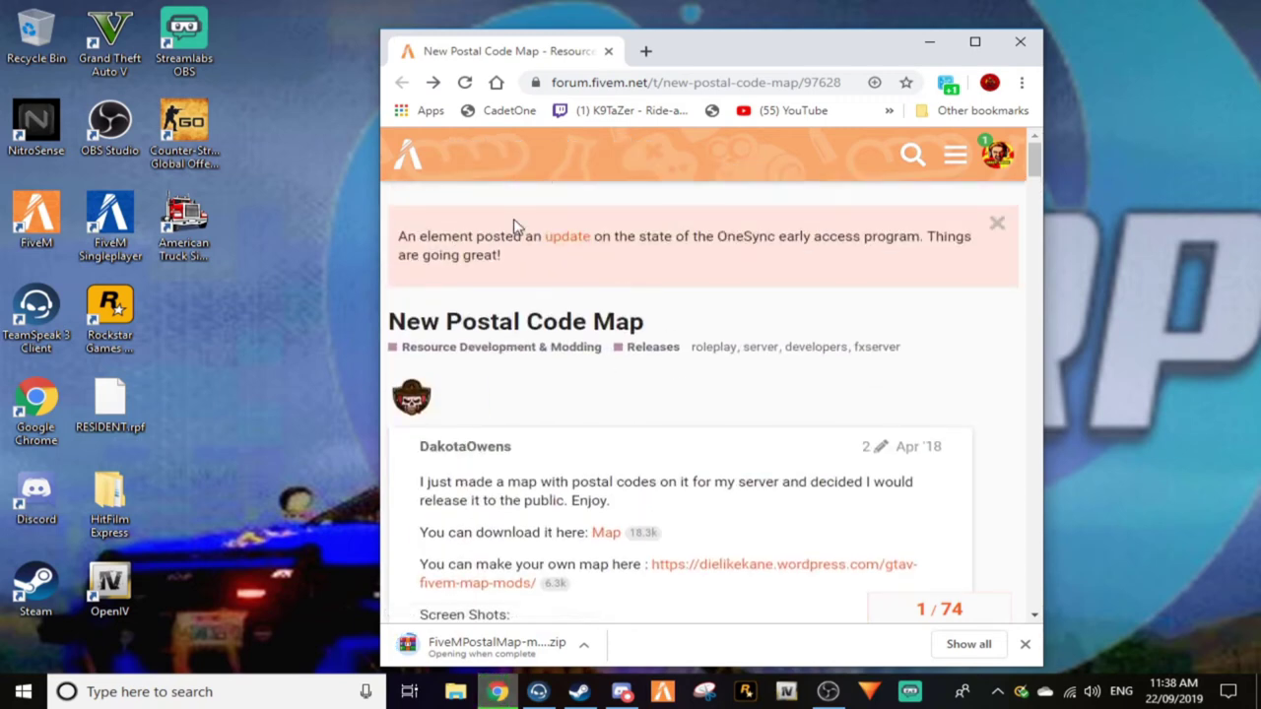
{"action": "scroll", "coordinate": [572, 316], "scroll_direction": "down", "scroll_amount": 2}
{"action": "scroll", "coordinate": [625, 412], "scroll_direction": "down", "scroll_amount": 4}
{"action": "scroll", "coordinate": [601, 413], "scroll_direction": "up", "scroll_amount": 4}
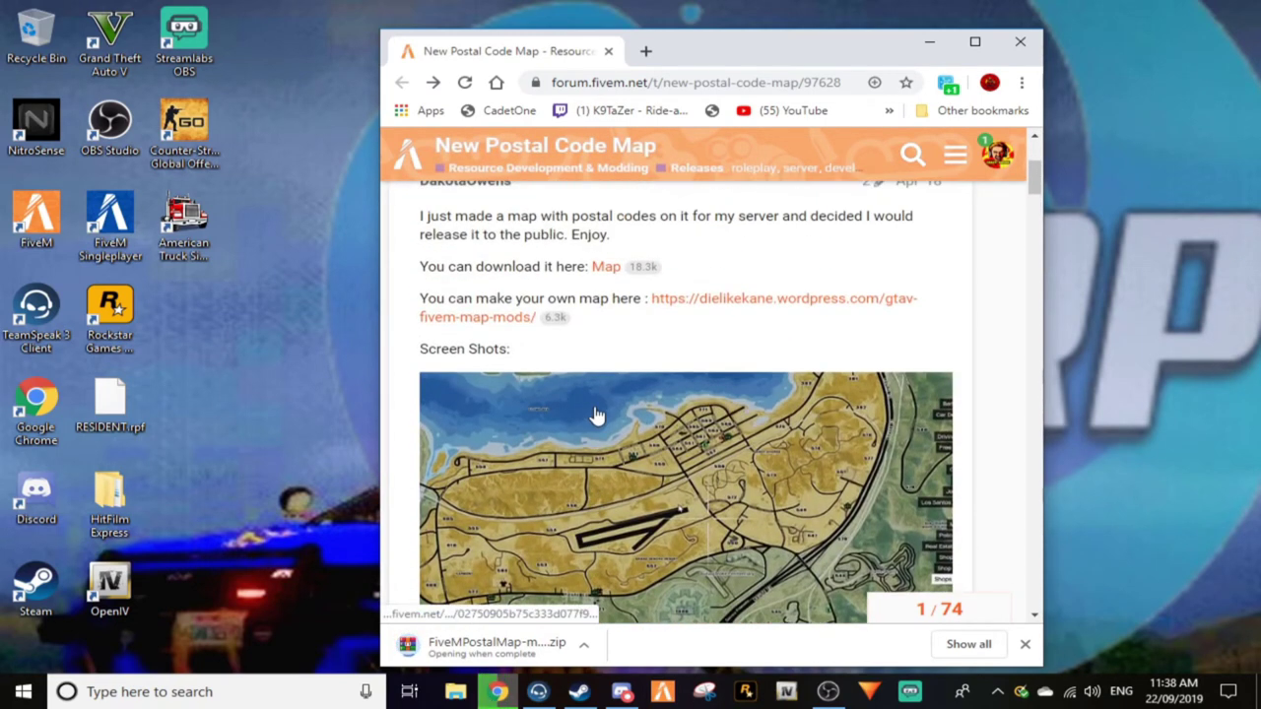
{"action": "scroll", "coordinate": [591, 409], "scroll_direction": "down", "scroll_amount": 2}
{"action": "scroll", "coordinate": [566, 355], "scroll_direction": "down", "scroll_amount": 1}
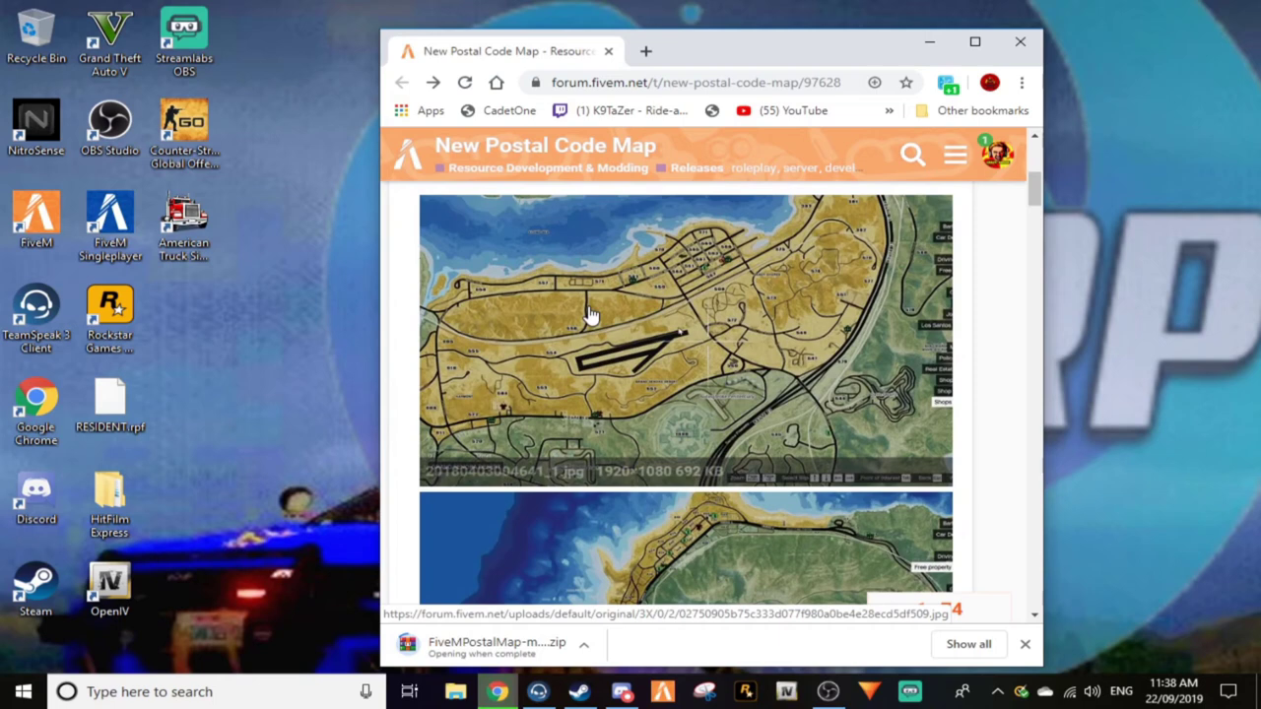
{"action": "scroll", "coordinate": [558, 315], "scroll_direction": "up", "scroll_amount": 3}
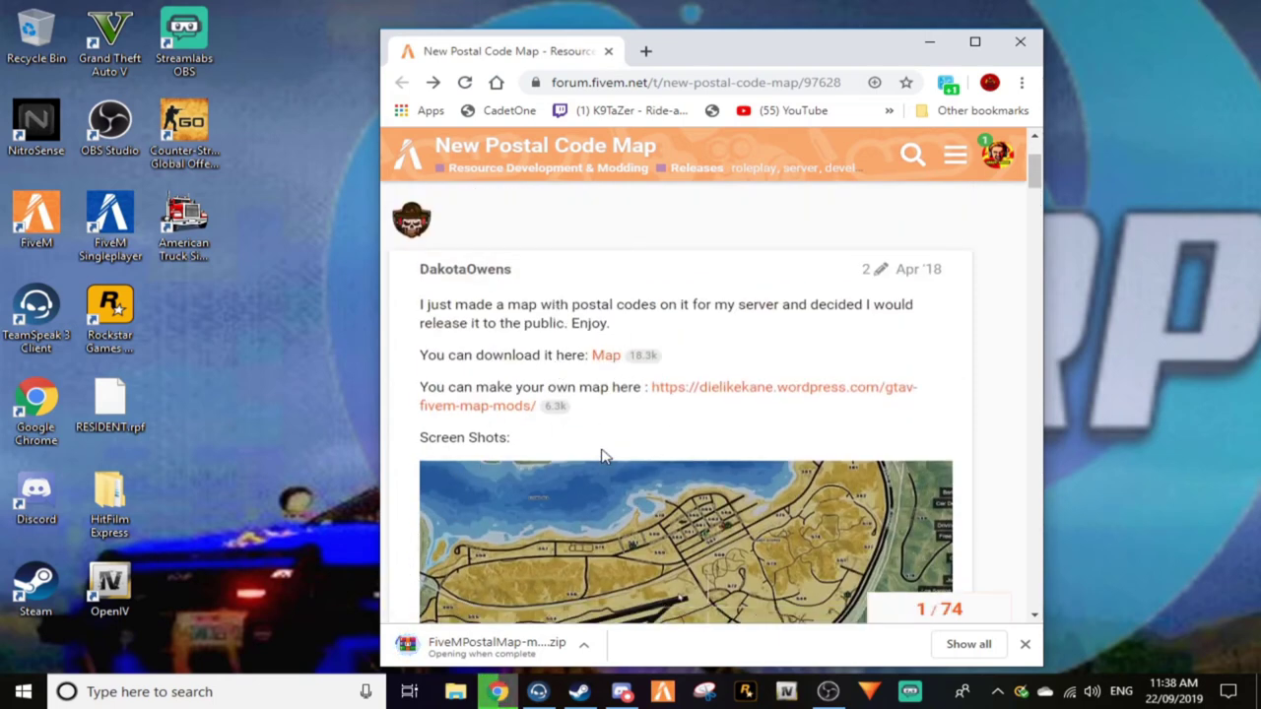
{"action": "scroll", "coordinate": [549, 410], "scroll_direction": "down", "scroll_amount": 1}
{"action": "scroll", "coordinate": [523, 433], "scroll_direction": "up", "scroll_amount": 2}
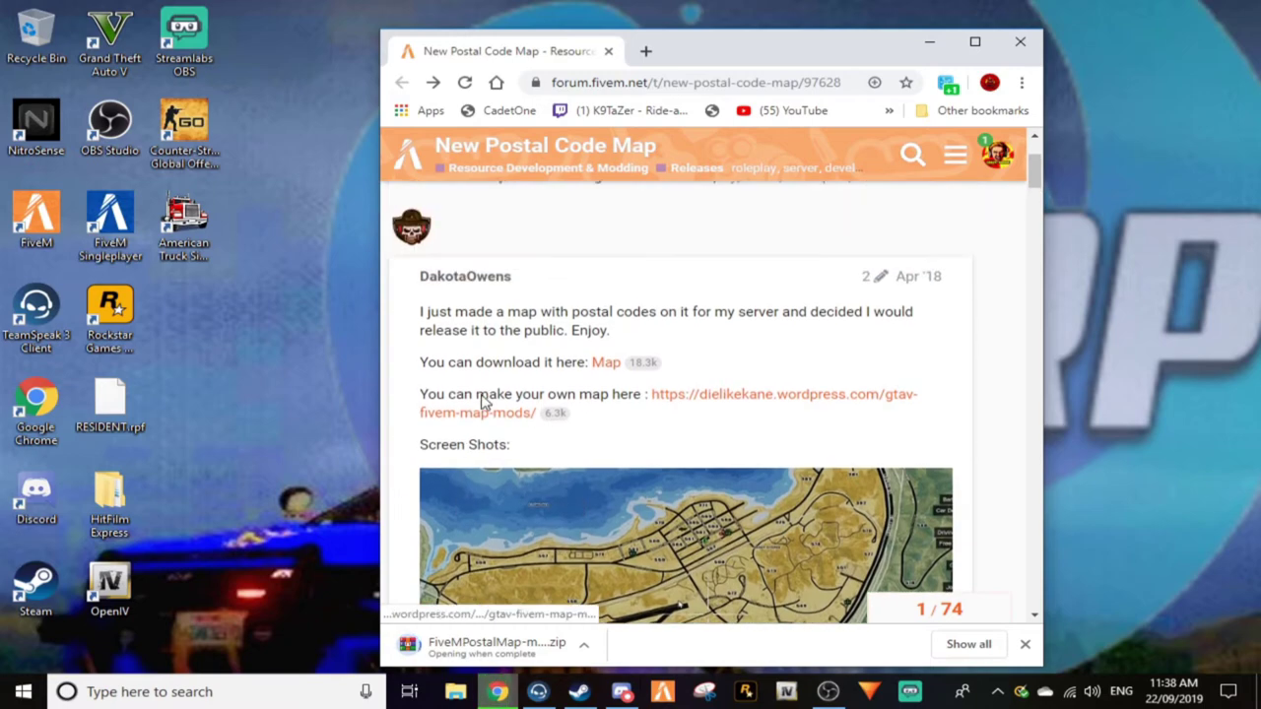
{"action": "scroll", "coordinate": [504, 434], "scroll_direction": "down", "scroll_amount": 4}
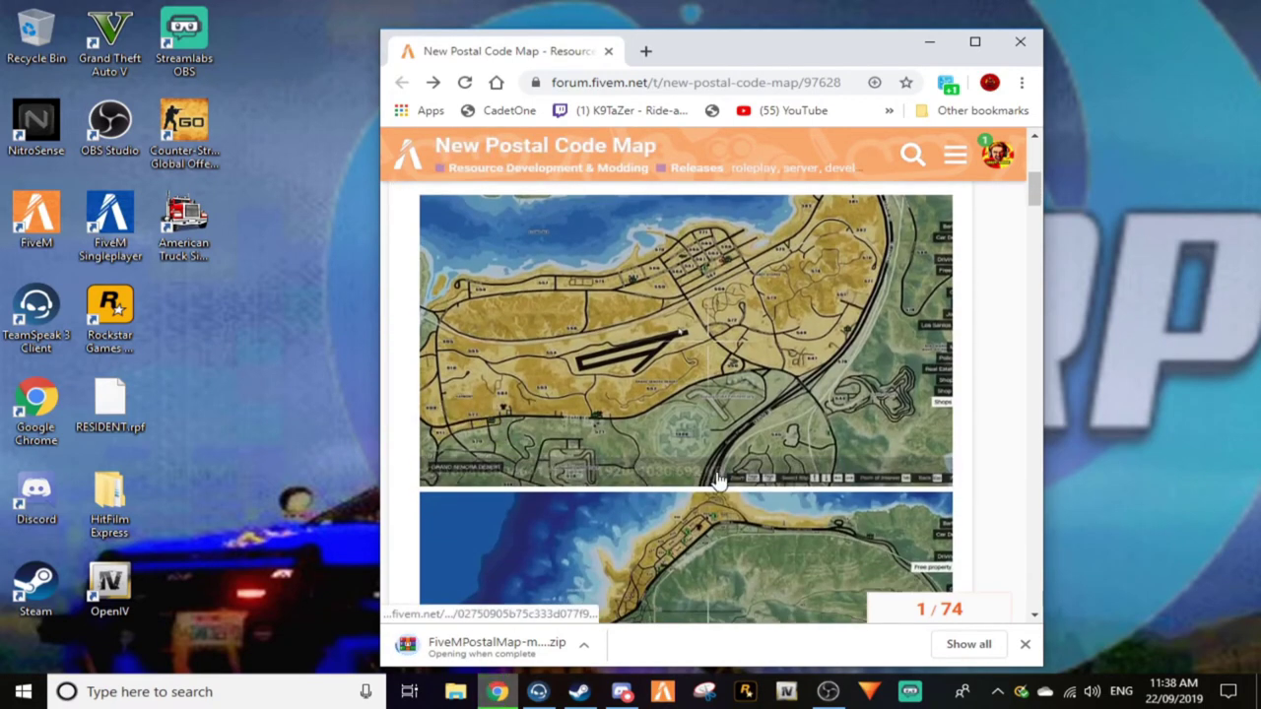
{"action": "scroll", "coordinate": [803, 478], "scroll_direction": "down", "scroll_amount": 1}
{"action": "scroll", "coordinate": [803, 478], "scroll_direction": "down", "scroll_amount": 2}
{"action": "scroll", "coordinate": [802, 479], "scroll_direction": "up", "scroll_amount": 10}
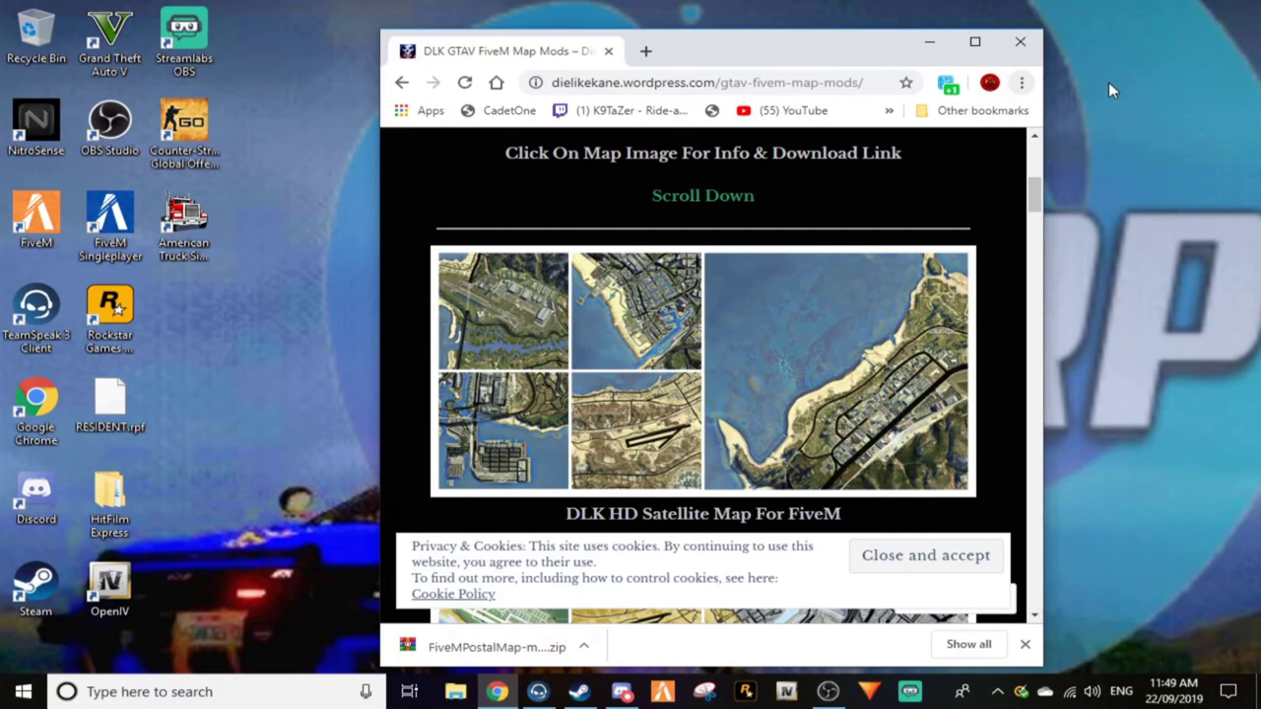
Step: Examine the alternative map previews on the DLK GTAV FiveM Map Mods page
{"action": "scroll", "coordinate": [783, 258], "scroll_direction": "up", "scroll_amount": 4}
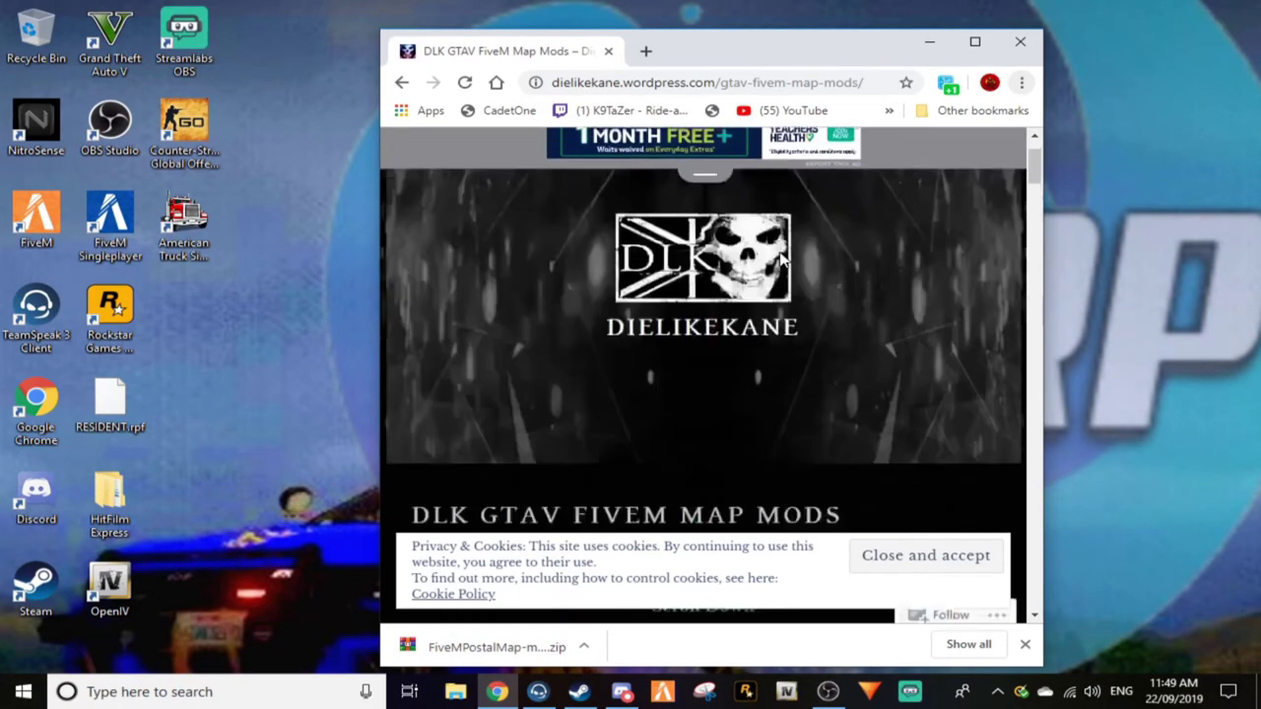
{"action": "scroll", "coordinate": [783, 258], "scroll_direction": "up", "scroll_amount": 1}
{"action": "scroll", "coordinate": [953, 414], "scroll_direction": "down", "scroll_amount": 10}
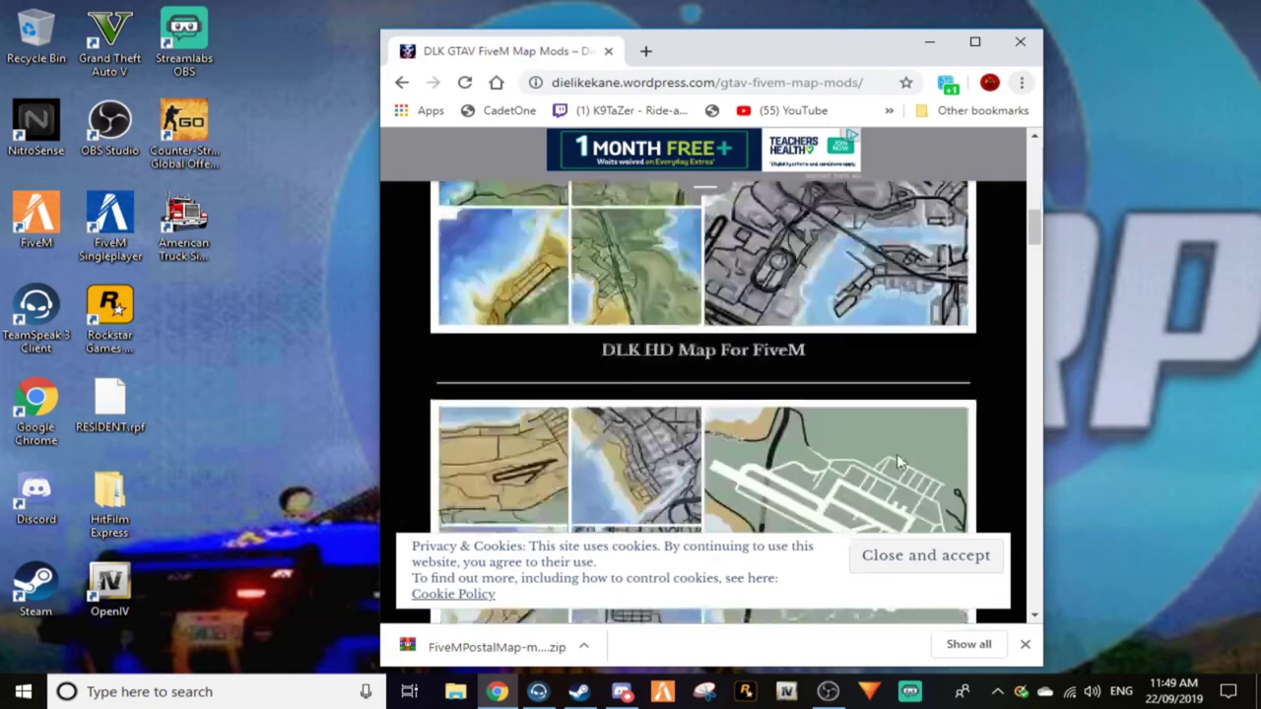
{"action": "scroll", "coordinate": [689, 394], "scroll_direction": "up", "scroll_amount": 10}
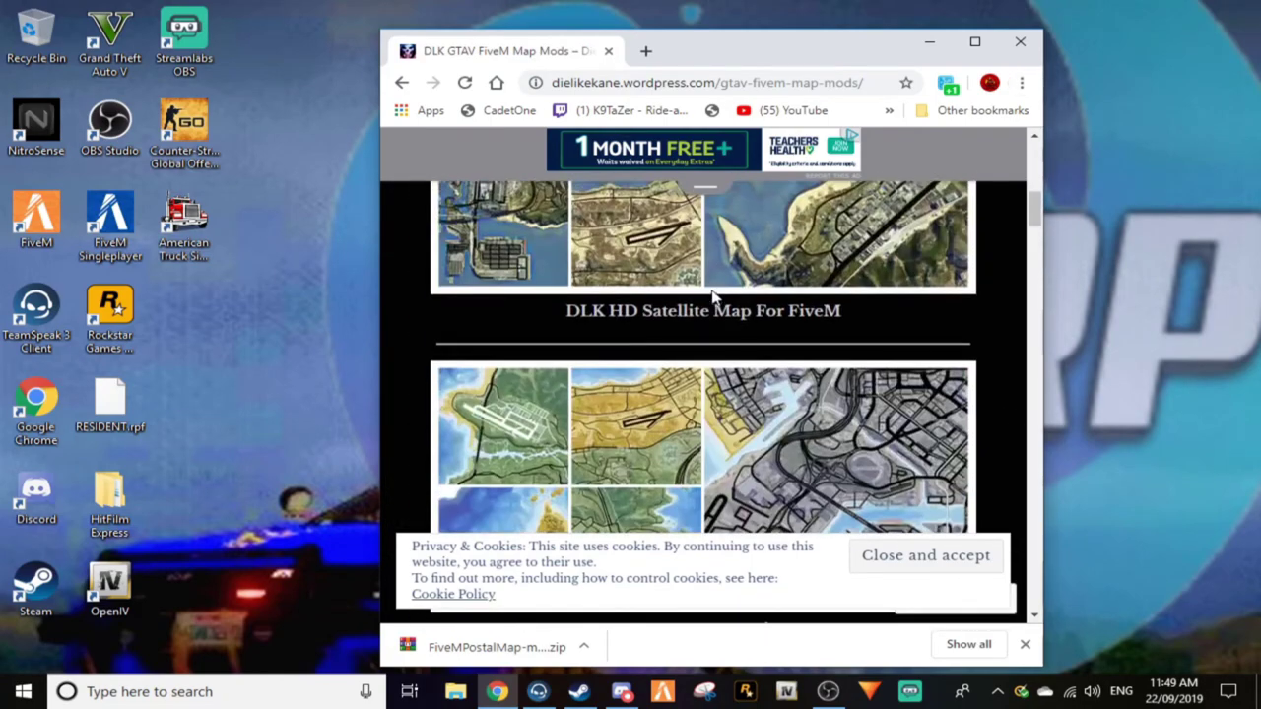
{"action": "scroll", "coordinate": [655, 407], "scroll_direction": "down", "scroll_amount": 10}
{"action": "scroll", "coordinate": [755, 290], "scroll_direction": "up", "scroll_amount": 15}
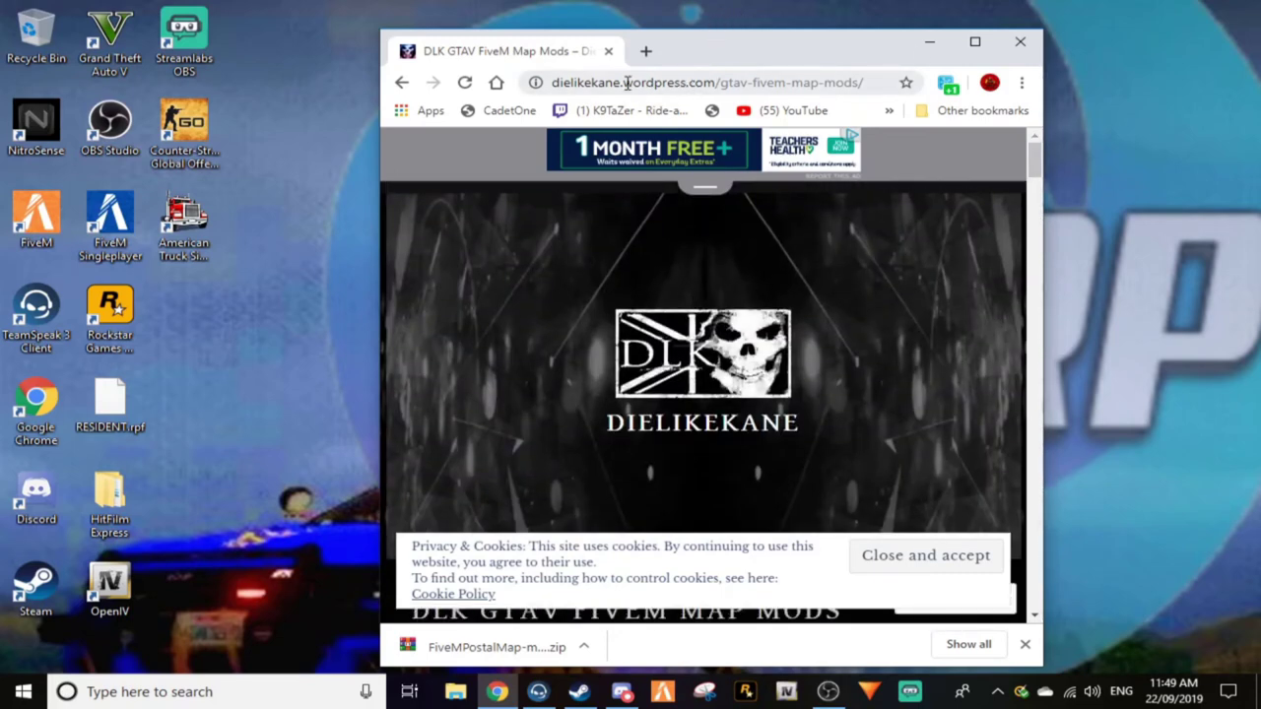
{"action": "scroll", "coordinate": [482, 275], "scroll_direction": "down", "scroll_amount": 10}
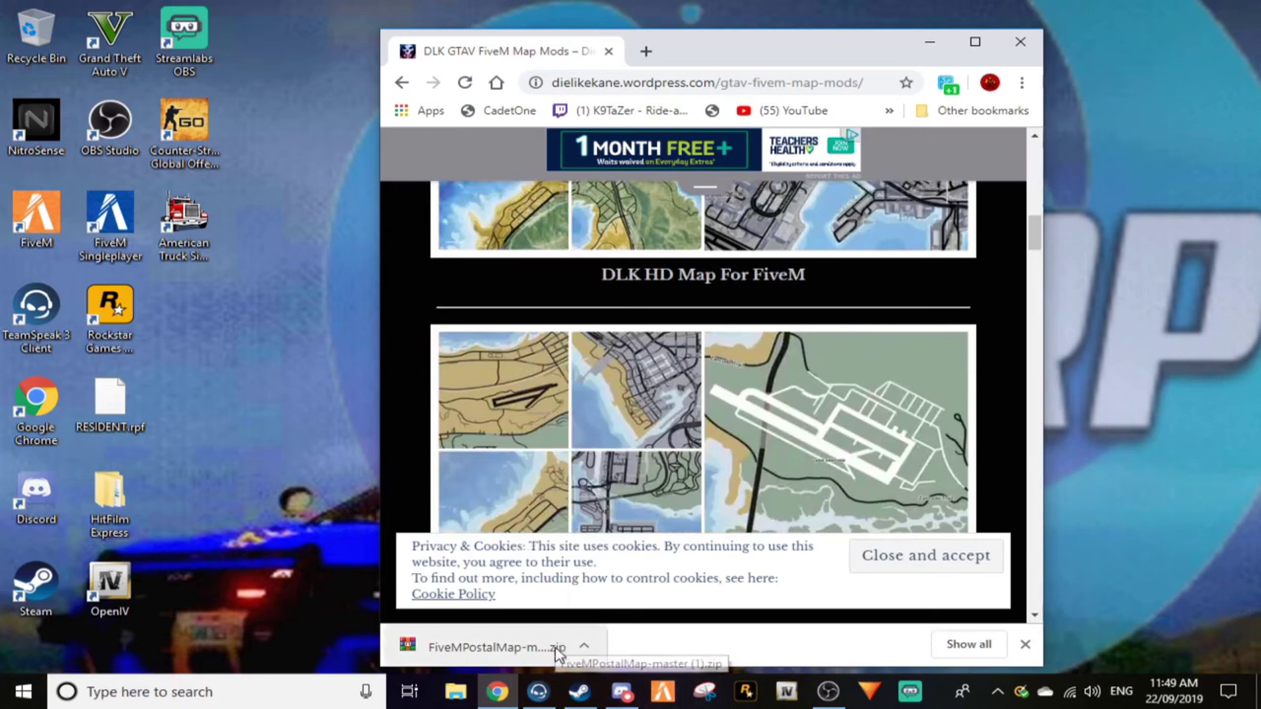
Step: Open the downloaded FiveMPostalMap-master (1).zip archive
{"action": "left_click", "coordinate": [497, 647]}
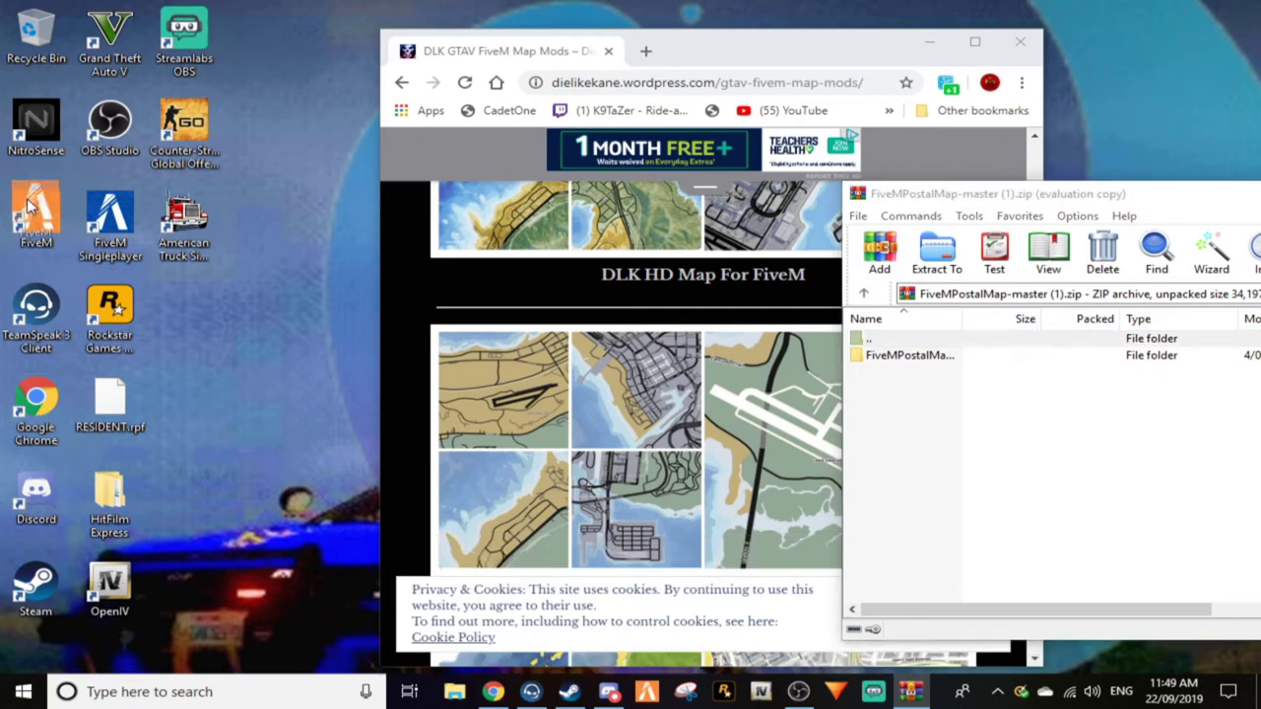
Step: Open the file location of the FiveM desktop shortcut
{"action": "left_click_drag", "start_coordinate": [37, 216], "coordinate": [30, 202]}
{"action": "left_click", "coordinate": [85, 249]}
{"action": "right_click", "coordinate": [30, 209]}
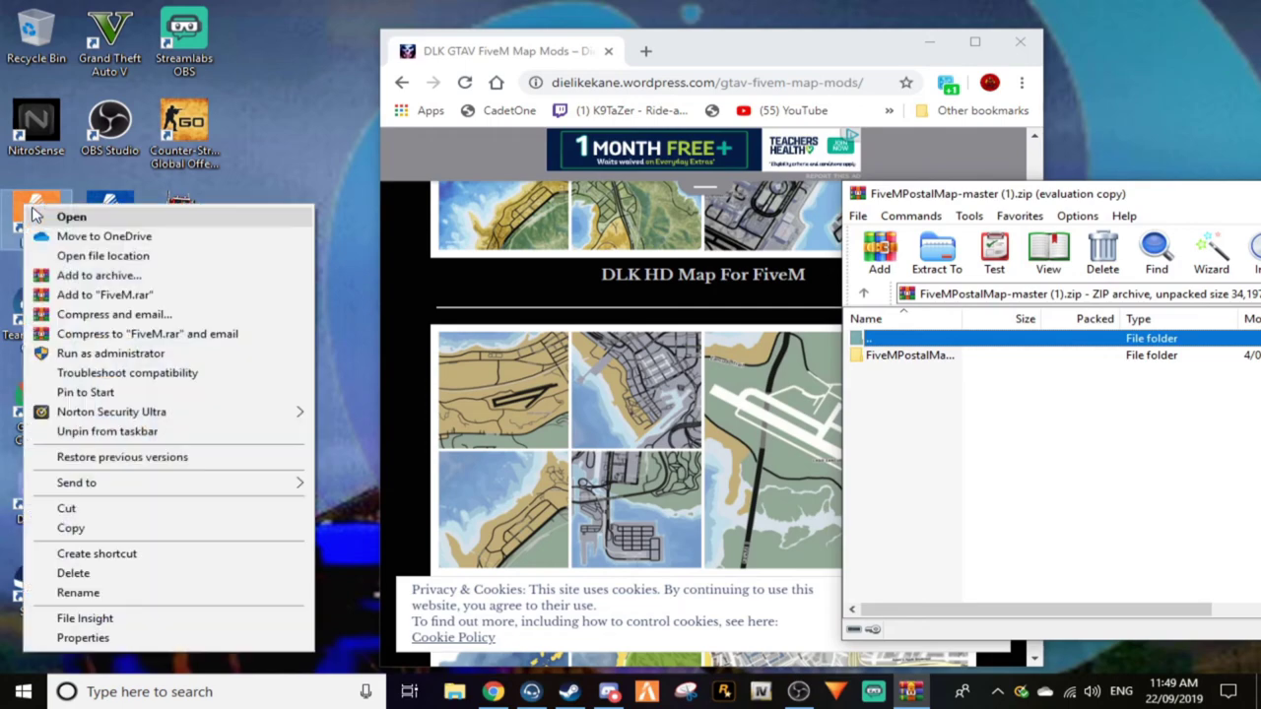
{"action": "left_click", "coordinate": [102, 256]}
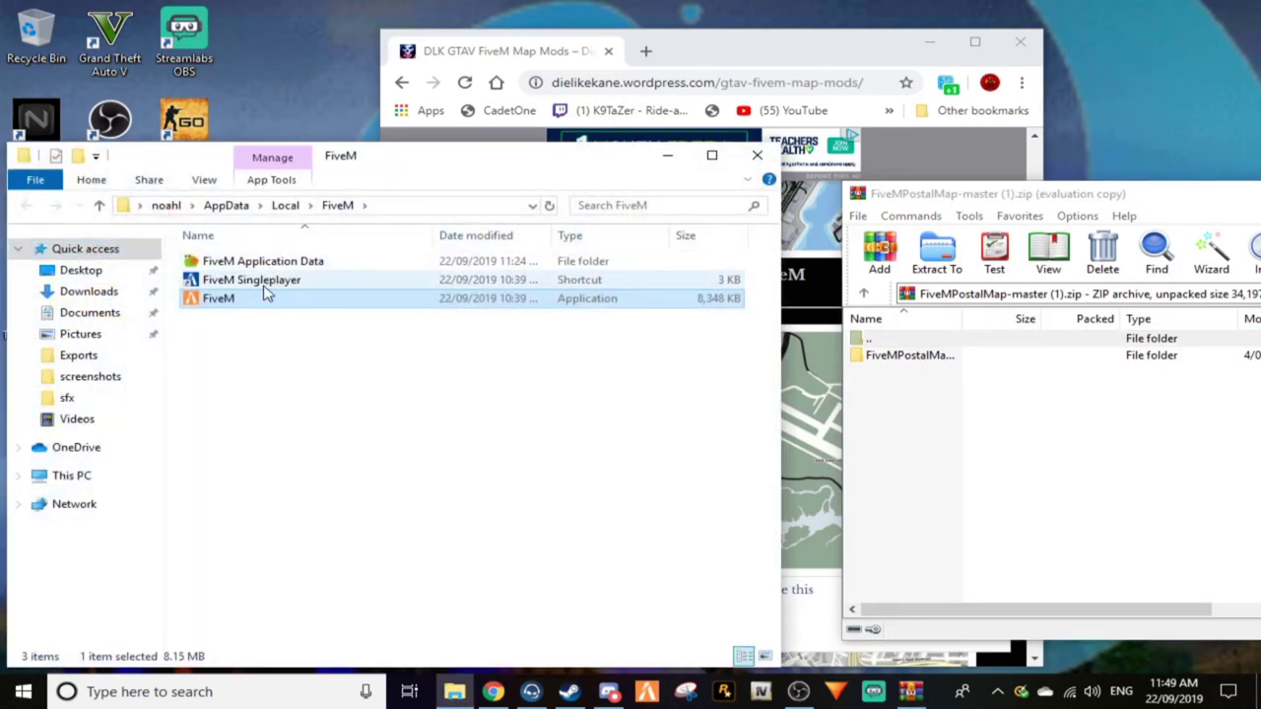
Step: Open the FiveM Application Data\citizen\common\data\ui folder
{"action": "left_click", "coordinate": [266, 268]}
{"action": "double_click", "coordinate": [266, 268]}
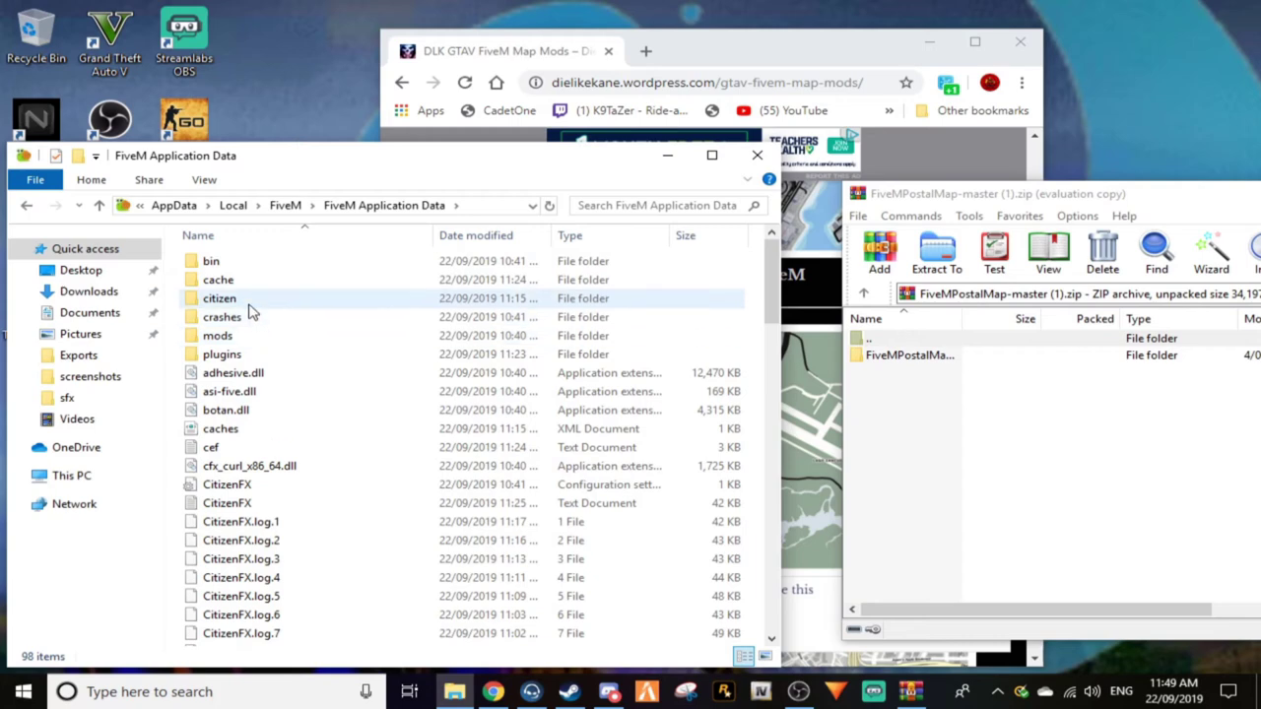
{"action": "double_click", "coordinate": [249, 303]}
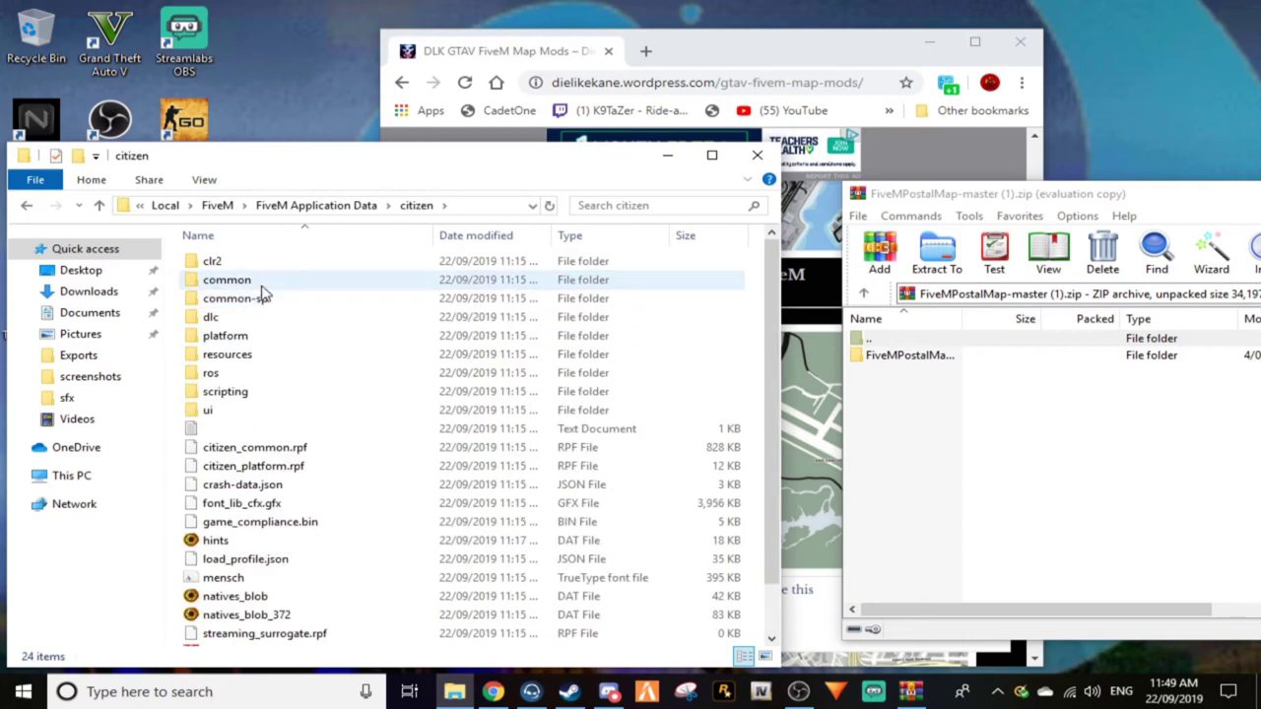
{"action": "left_click", "coordinate": [262, 285]}
{"action": "double_click", "coordinate": [261, 285]}
{"action": "double_click", "coordinate": [262, 269]}
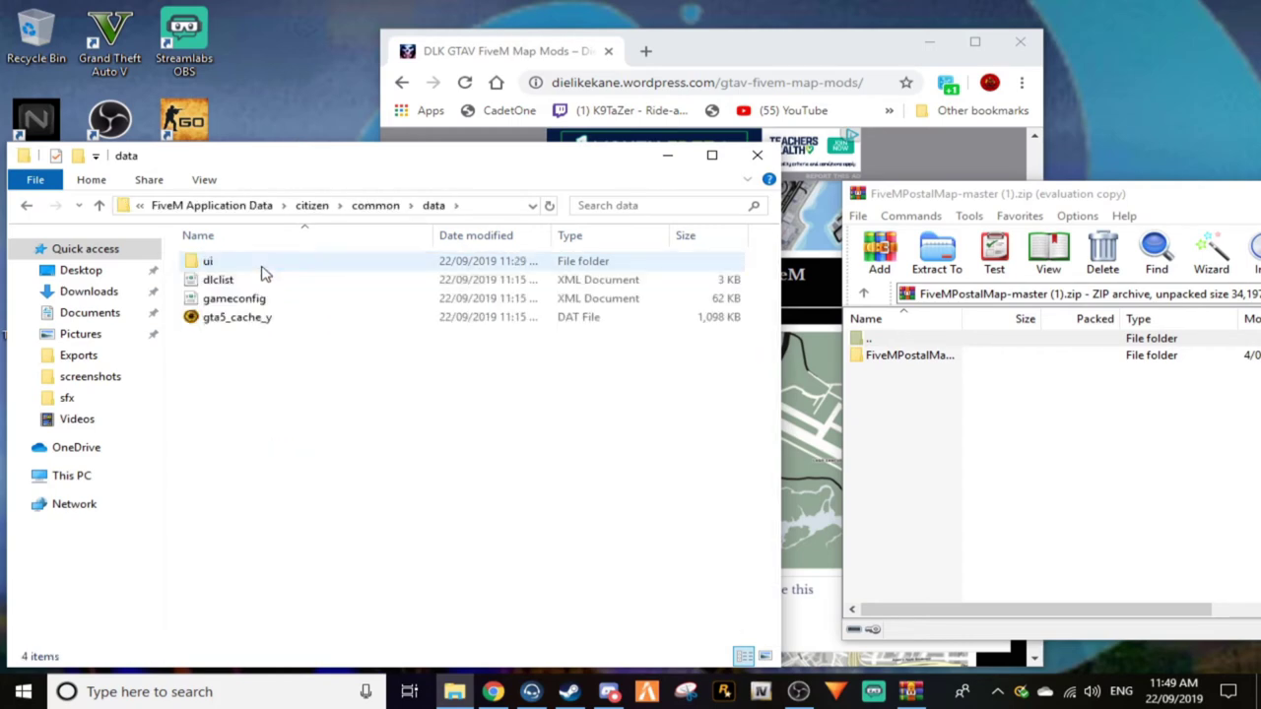
{"action": "double_click", "coordinate": [261, 267]}
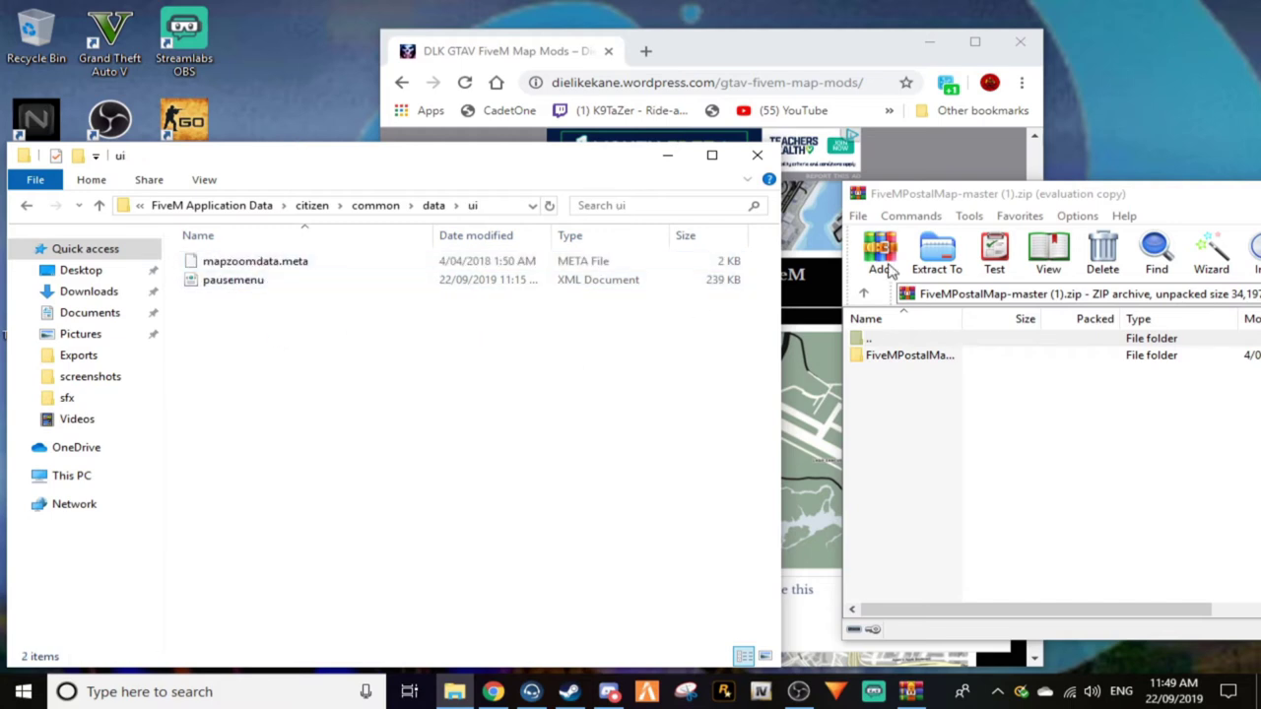
Step: Arrange the ui folder window and the FiveMPostalMap-master archive window side by side, each filling half the screen
{"action": "left_click_drag", "start_coordinate": [1101, 202], "coordinate": [1066, 172]}
{"action": "left_click_drag", "start_coordinate": [563, 154], "coordinate": [2, 106]}
{"action": "left_click", "coordinate": [691, 105]}
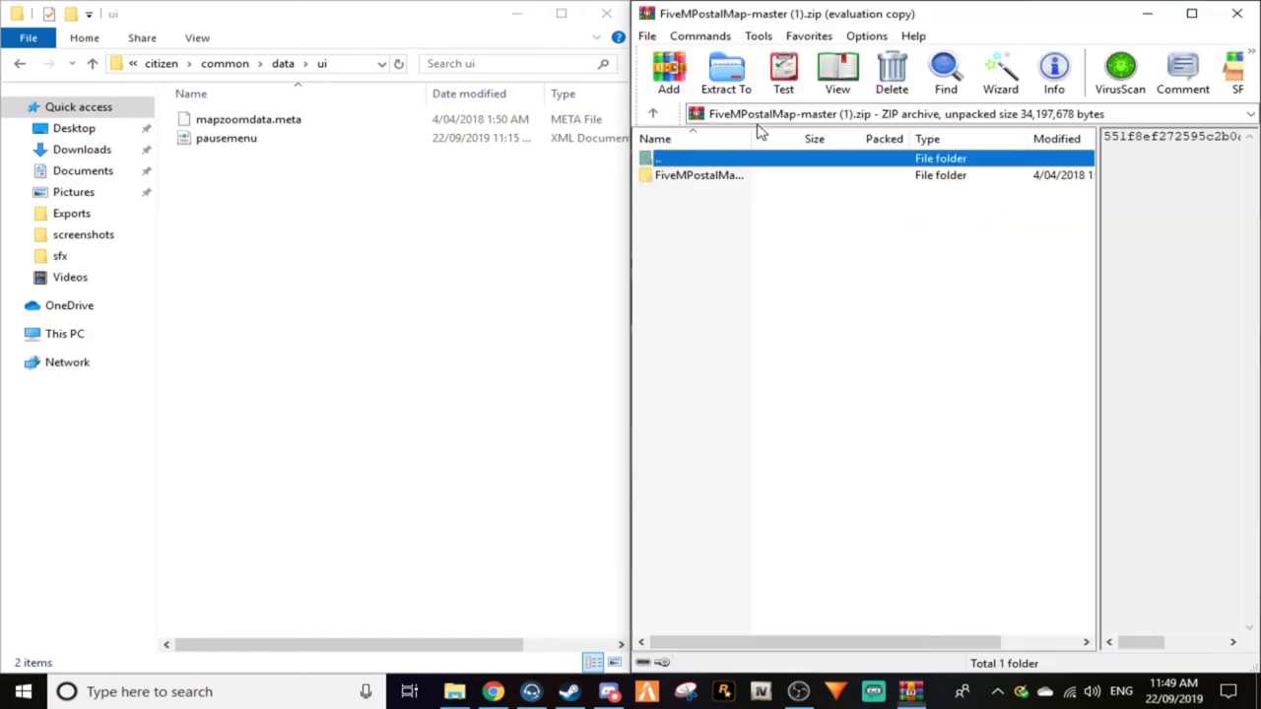
Step: In the archive, open the FiveMPostalMap-master\Client Side\citizen\common\data\ui folder
{"action": "double_click", "coordinate": [734, 177]}
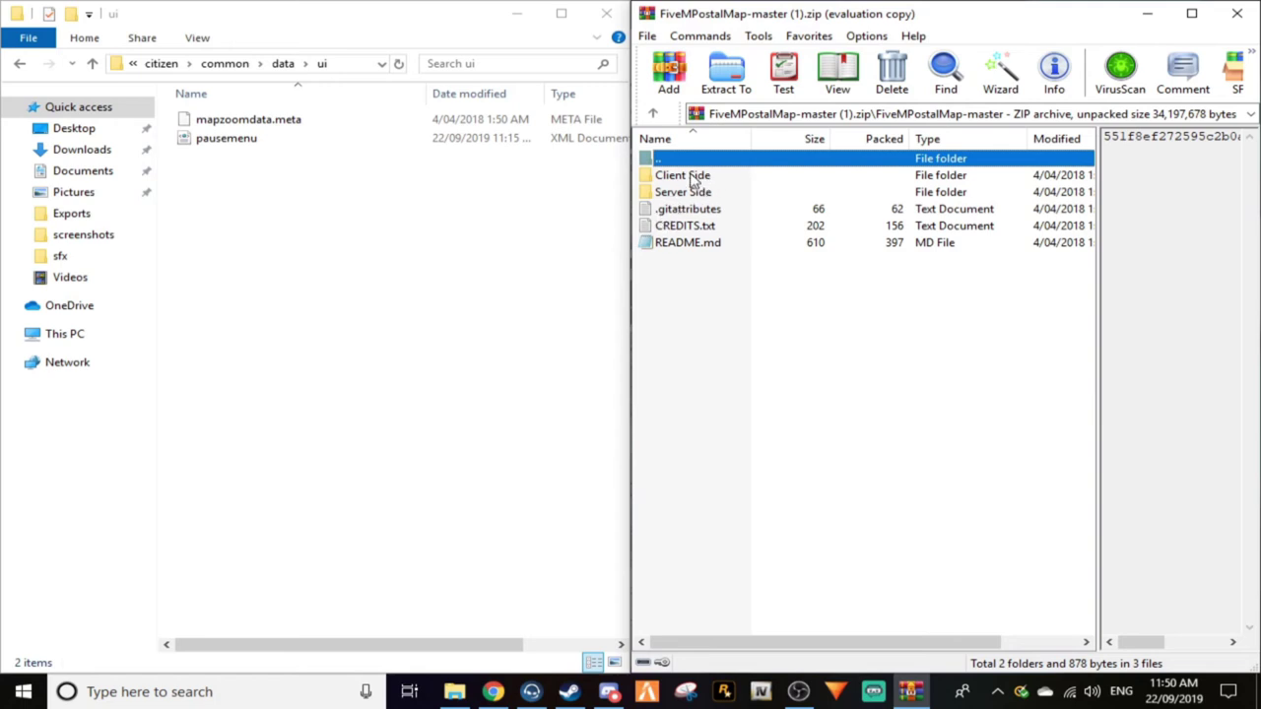
{"action": "double_click", "coordinate": [694, 178]}
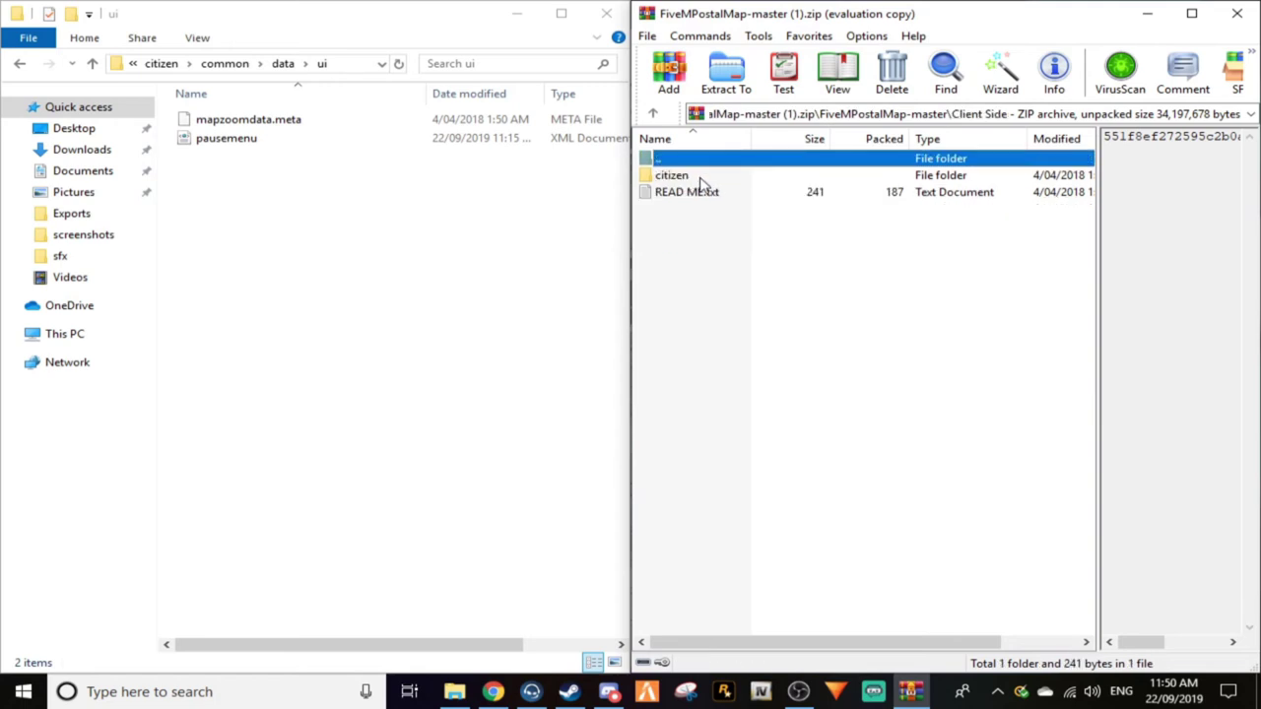
{"action": "double_click", "coordinate": [699, 177]}
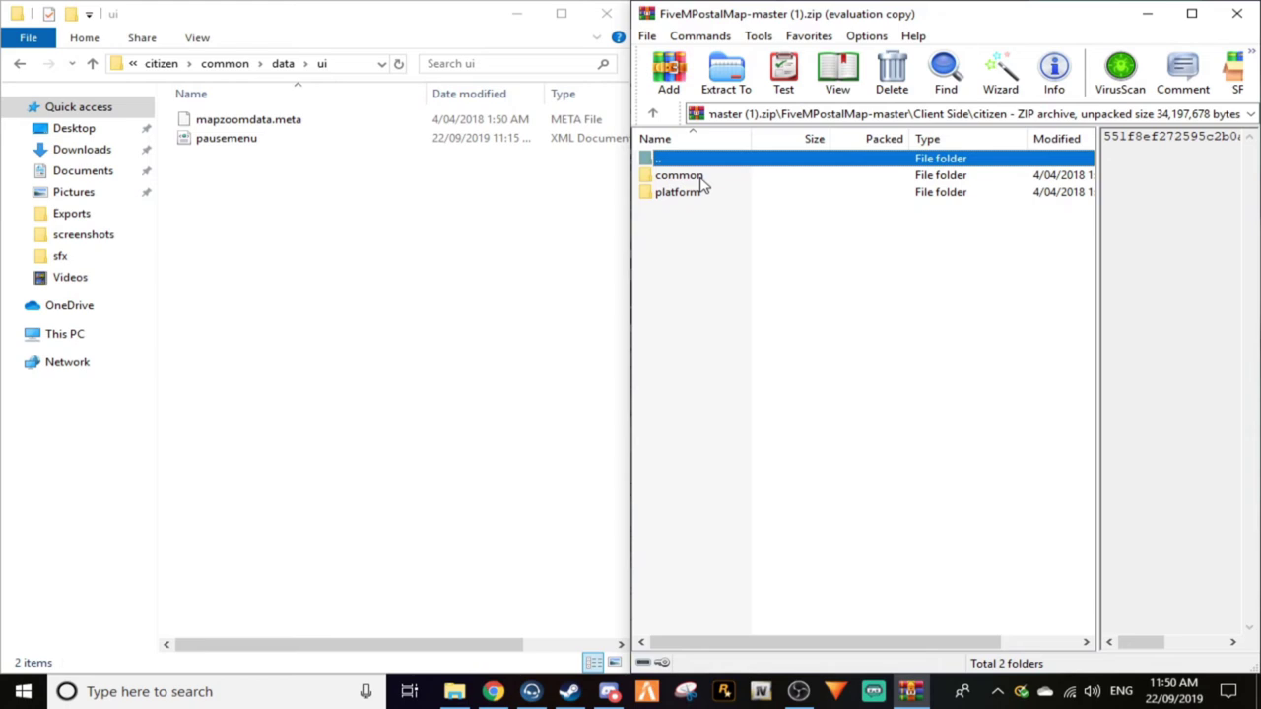
{"action": "double_click", "coordinate": [700, 178]}
{"action": "double_click", "coordinate": [700, 177]}
{"action": "double_click", "coordinate": [701, 178]}
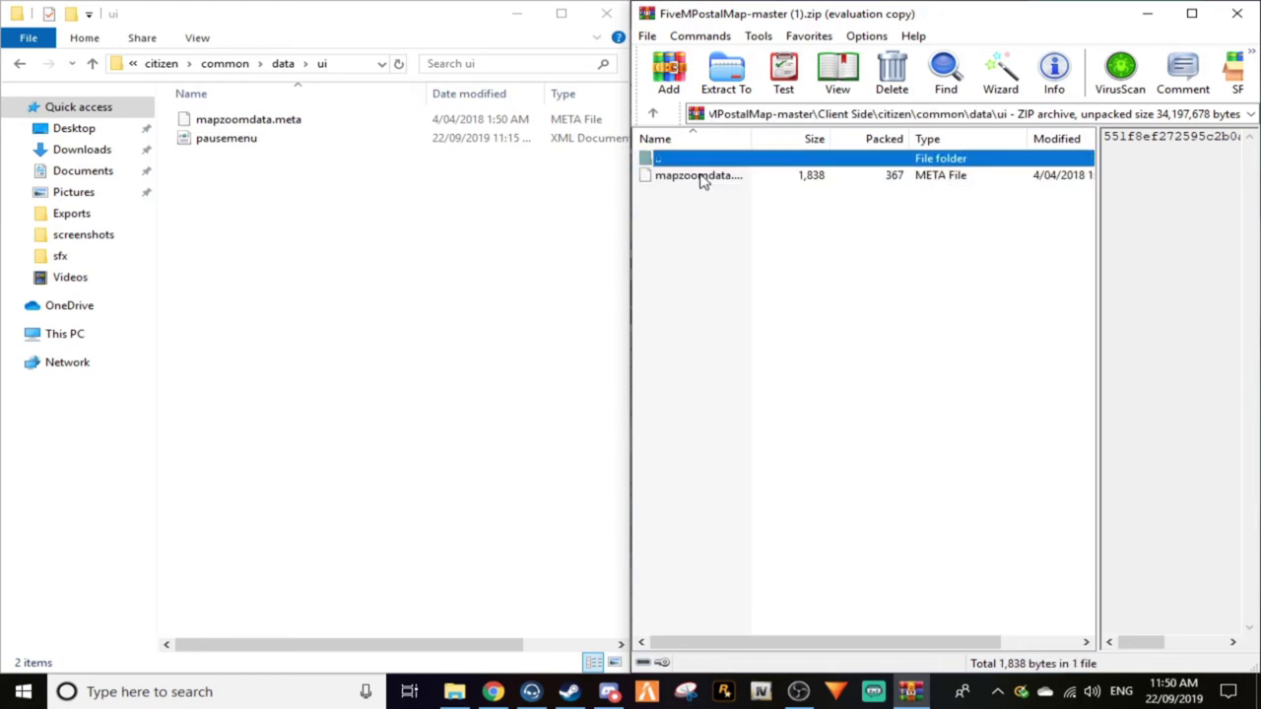
Step: Copy mapzoomdata.meta from the archive into FiveM's ui folder, replacing the existing file
{"action": "left_click", "coordinate": [699, 177]}
{"action": "left_click_drag", "start_coordinate": [701, 180], "coordinate": [298, 174]}
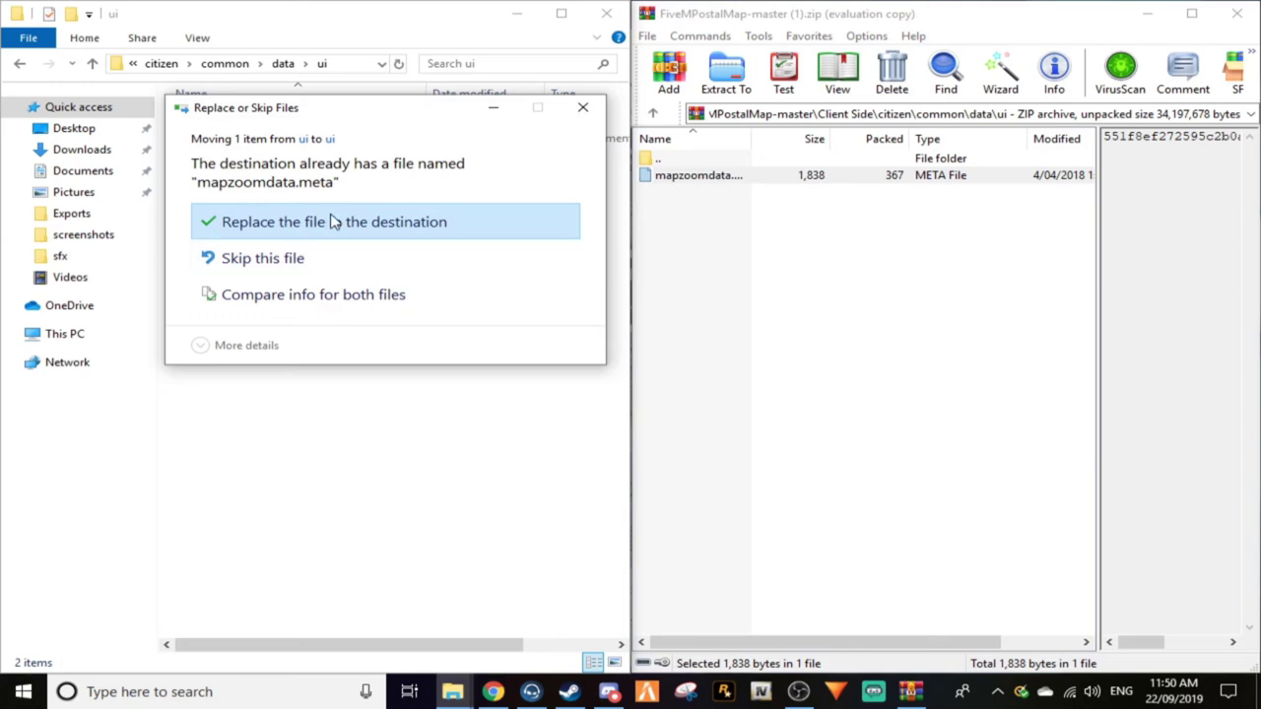
{"action": "left_click", "coordinate": [363, 222]}
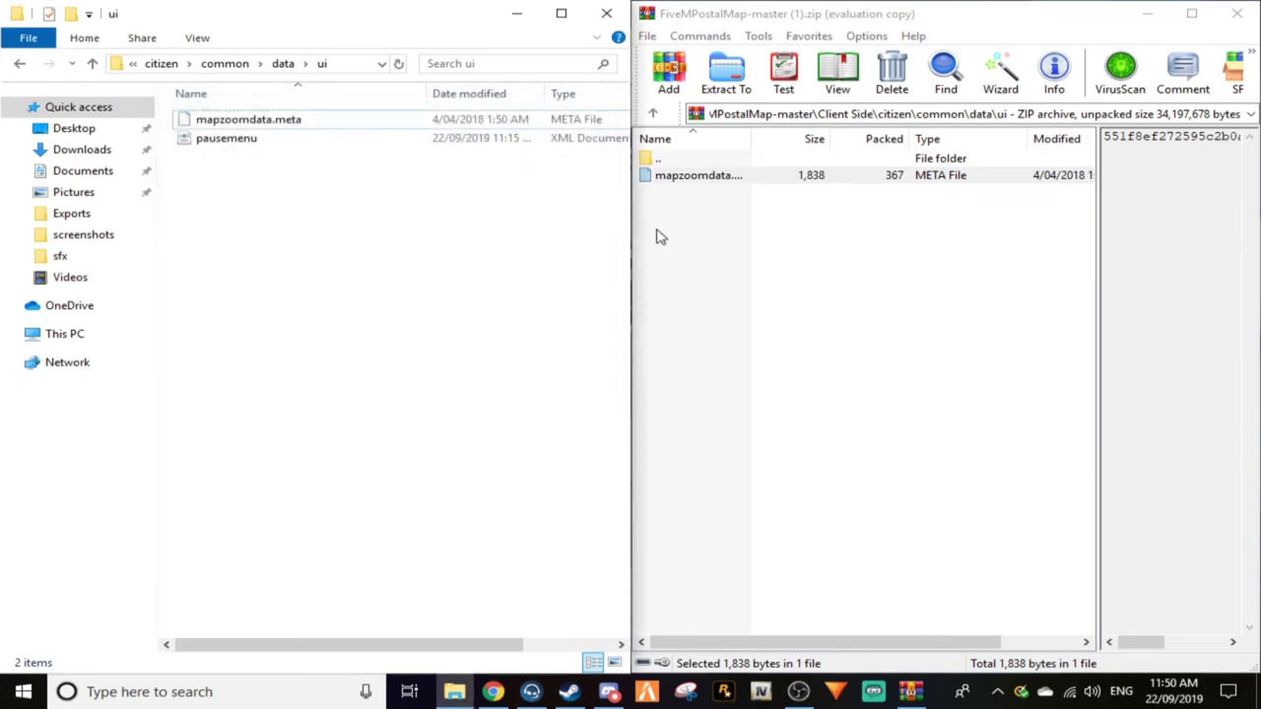
Step: Leave the archive's ui folder for its parent and open FiveM's citizen\platform\data folder in File Explorer
{"action": "double_click", "coordinate": [687, 163]}
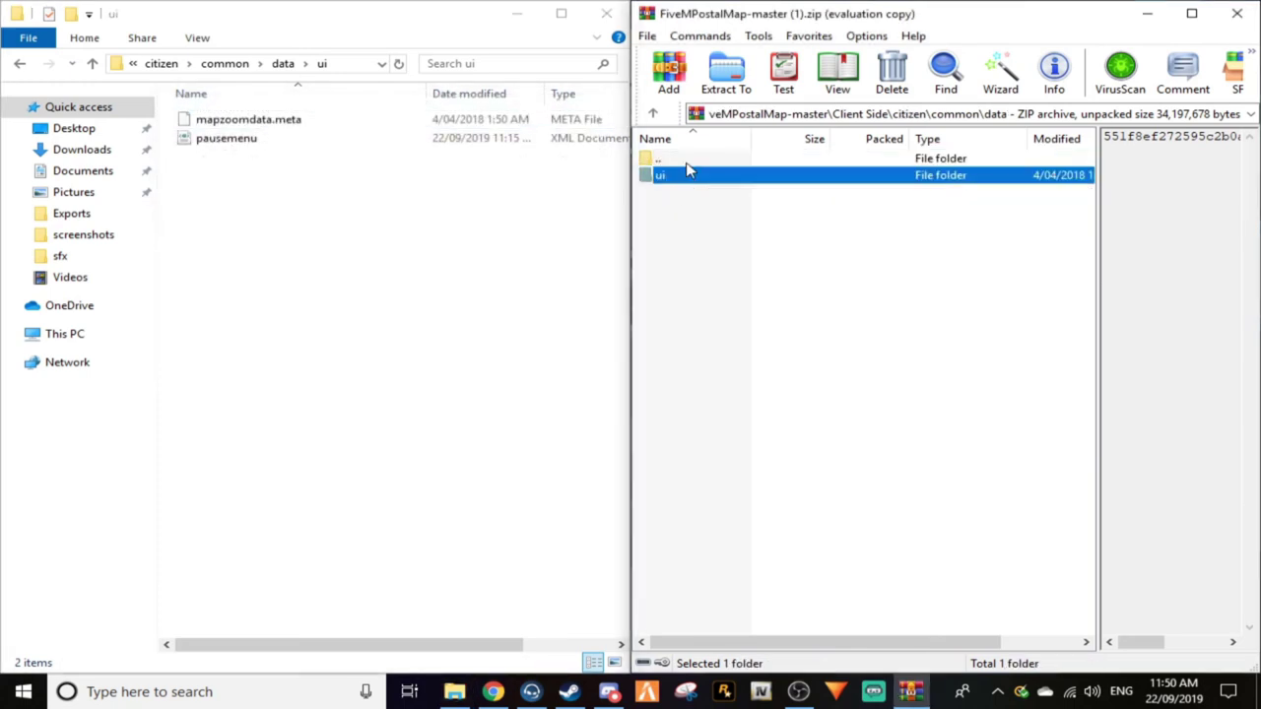
{"action": "left_click", "coordinate": [687, 163]}
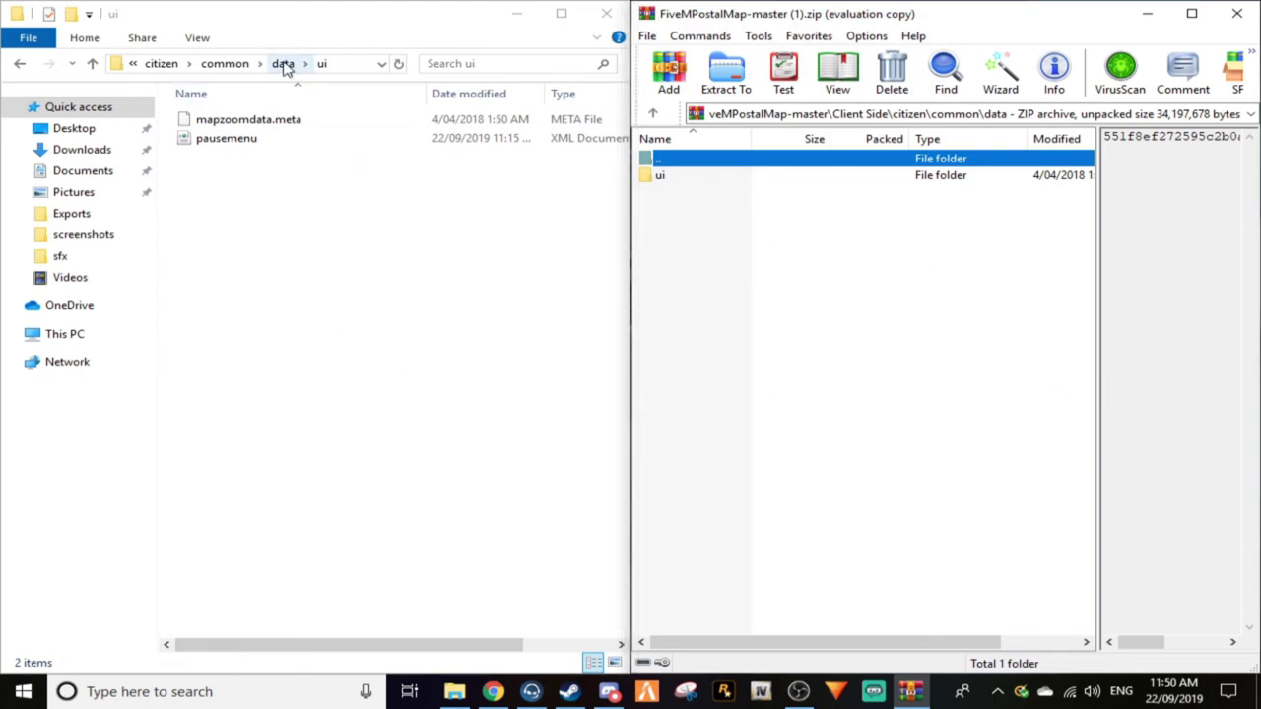
{"action": "left_click", "coordinate": [239, 69]}
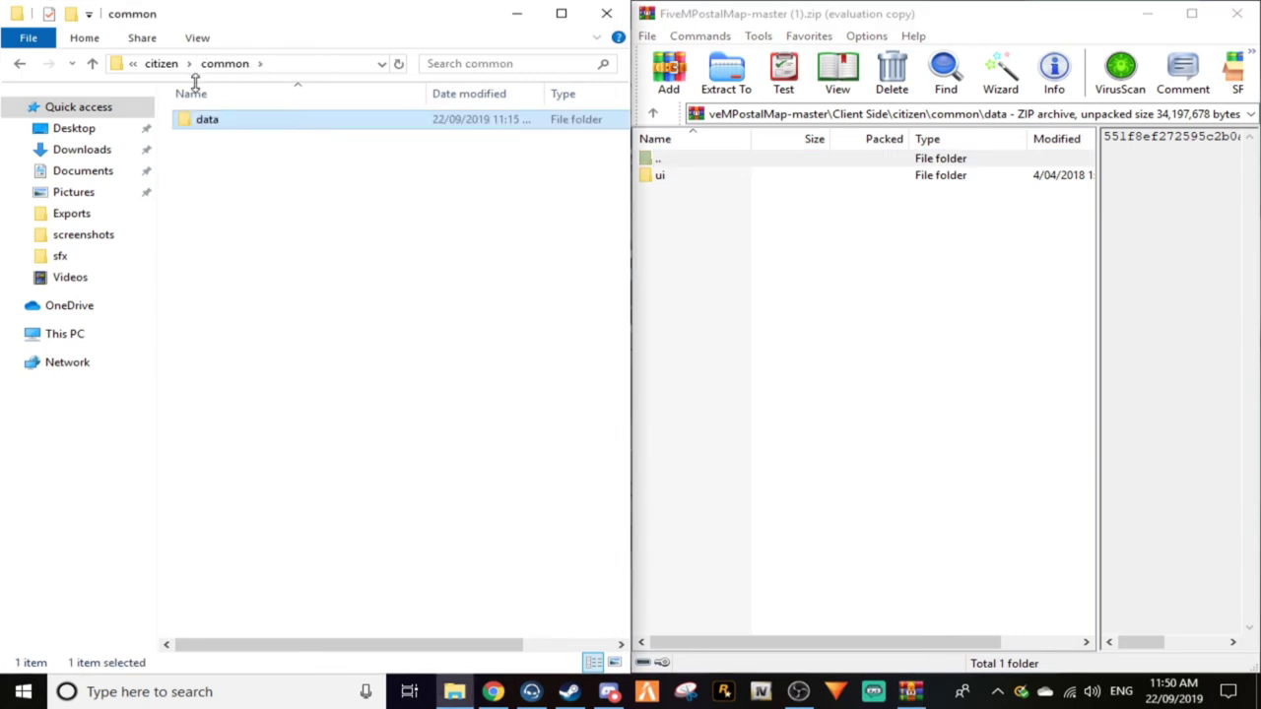
{"action": "left_click", "coordinate": [162, 66]}
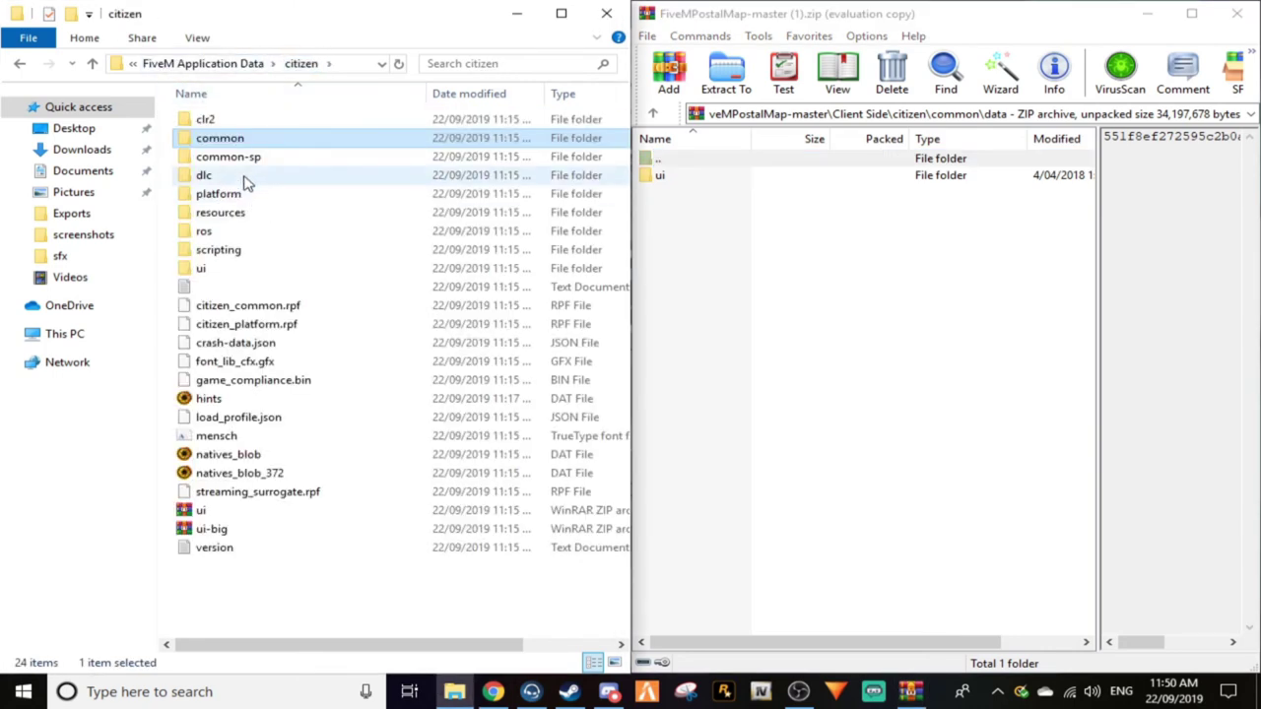
{"action": "double_click", "coordinate": [244, 194]}
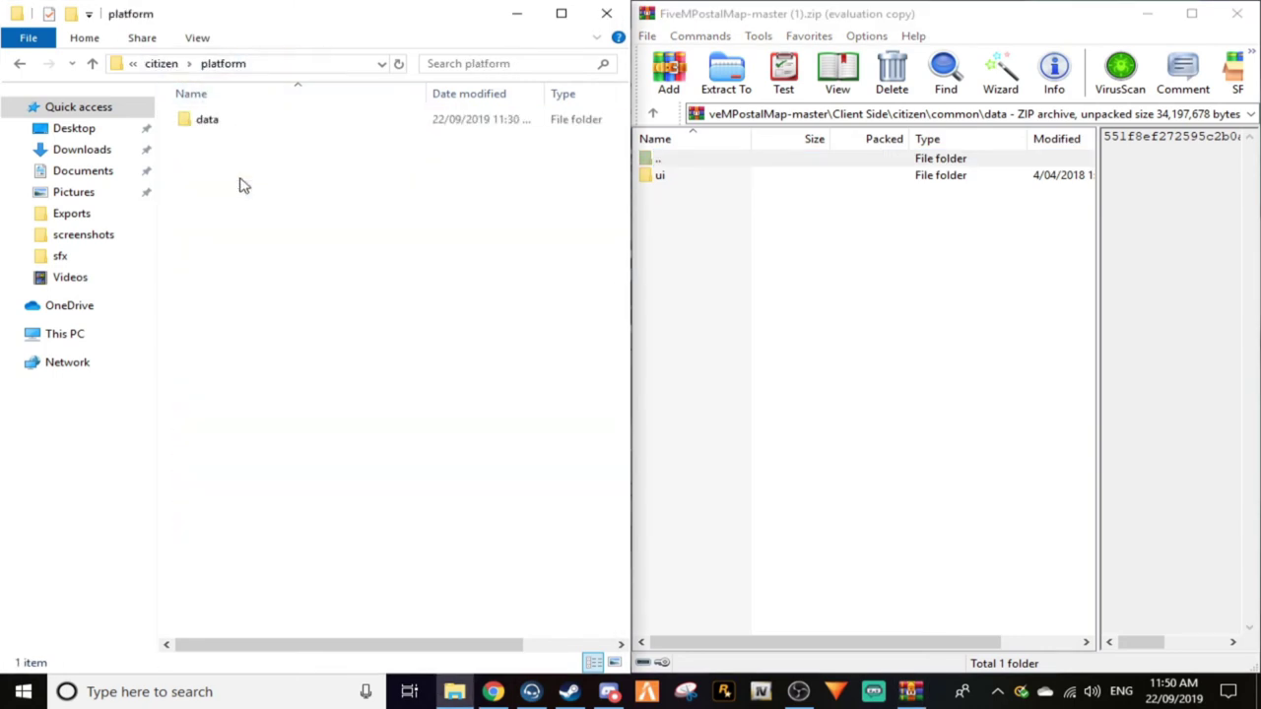
{"action": "double_click", "coordinate": [254, 125]}
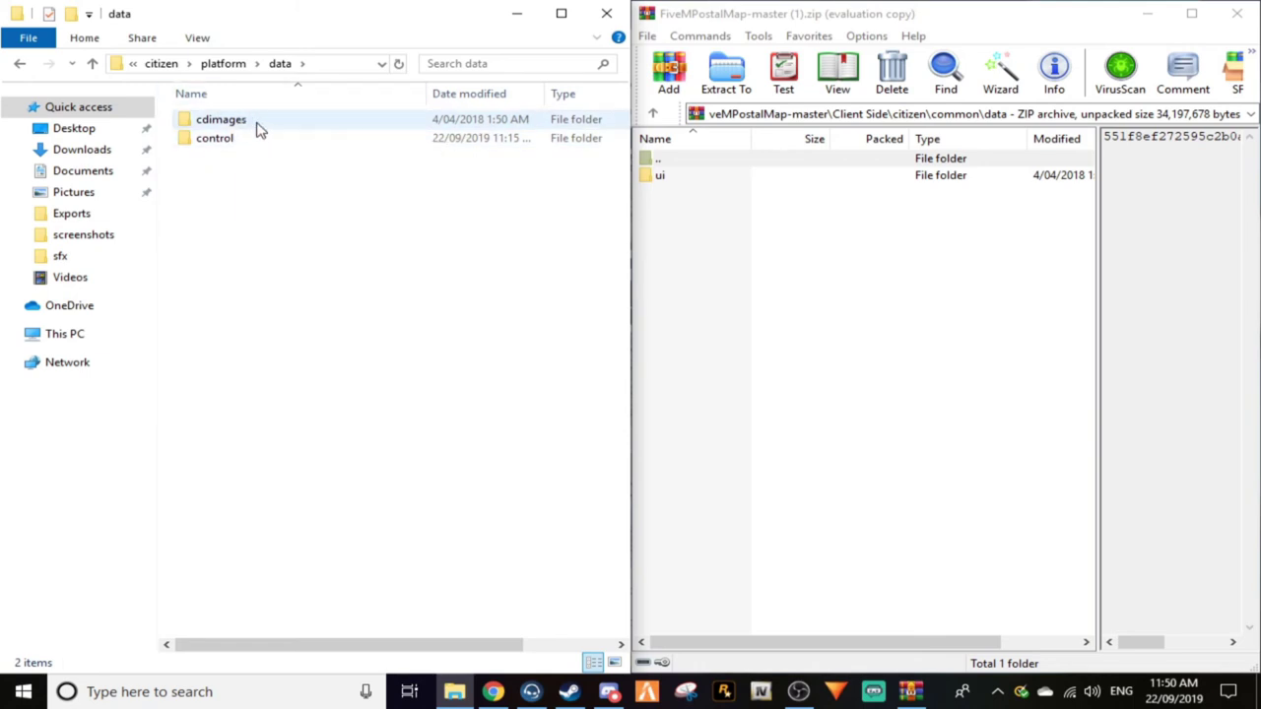
Step: Delete the existing cdimages folder from FiveM's citizen\platform\data folder
{"action": "right_click", "coordinate": [279, 121]}
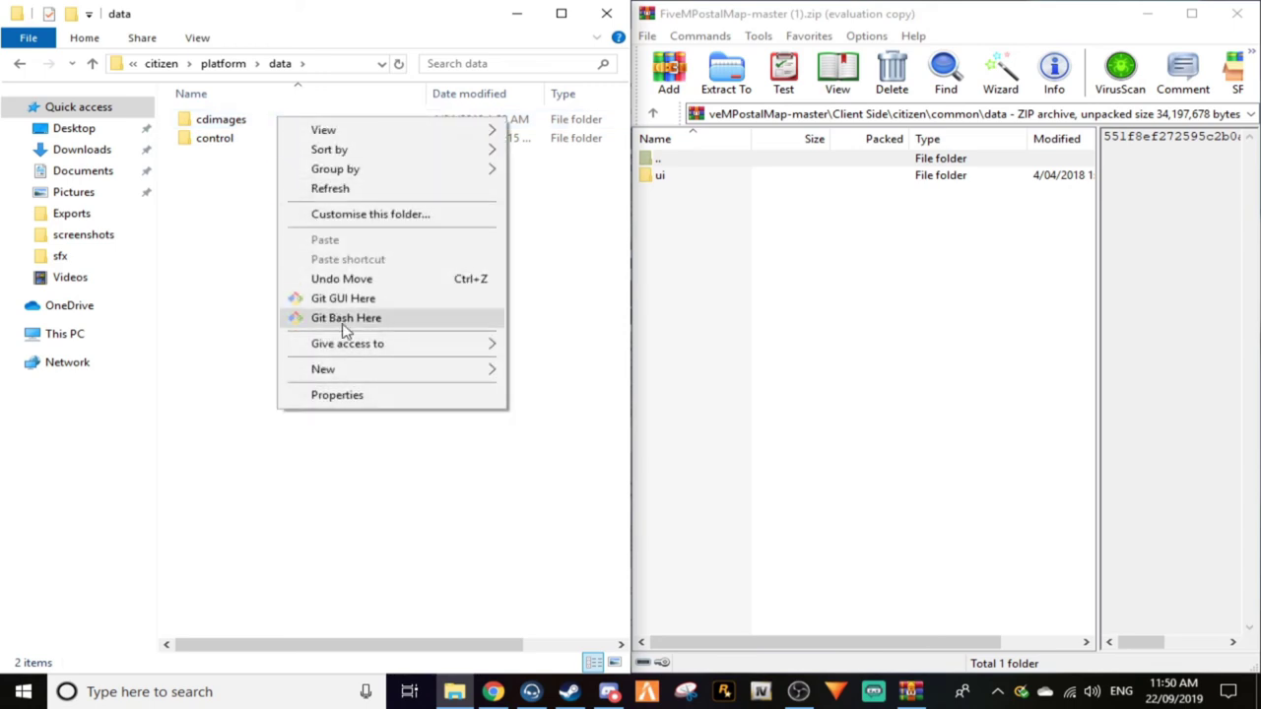
{"action": "left_click", "coordinate": [271, 128]}
{"action": "right_click", "coordinate": [273, 132]}
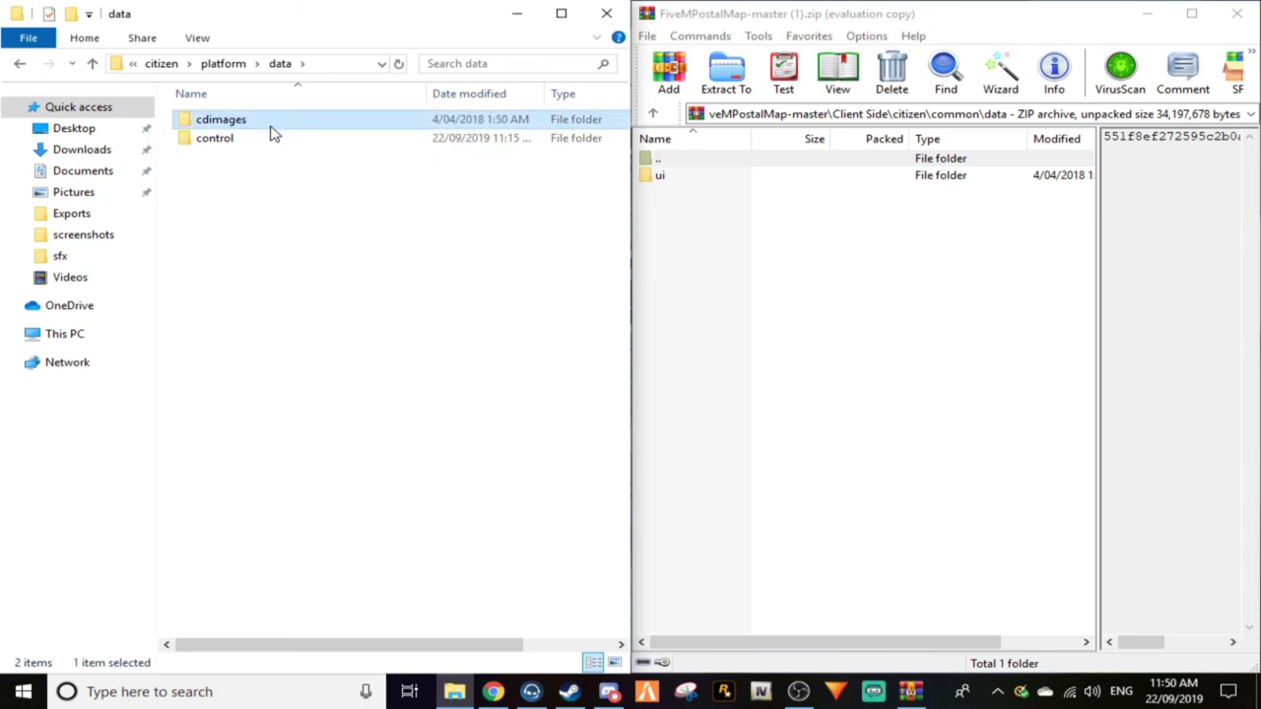
{"action": "left_click", "coordinate": [321, 516]}
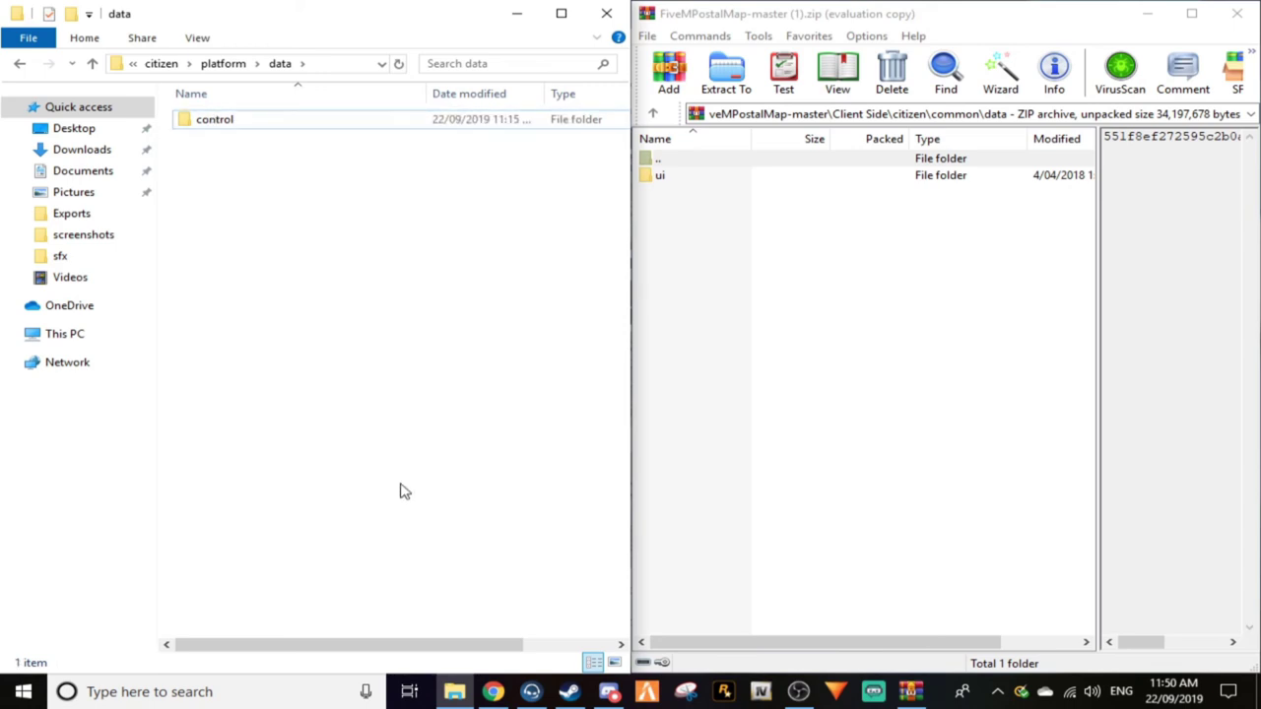
Step: Copy the cdimages folder from the archive's Client Side\citizen\platform\data folder into FiveM's citizen\platform\data folder
{"action": "double_click", "coordinate": [701, 187]}
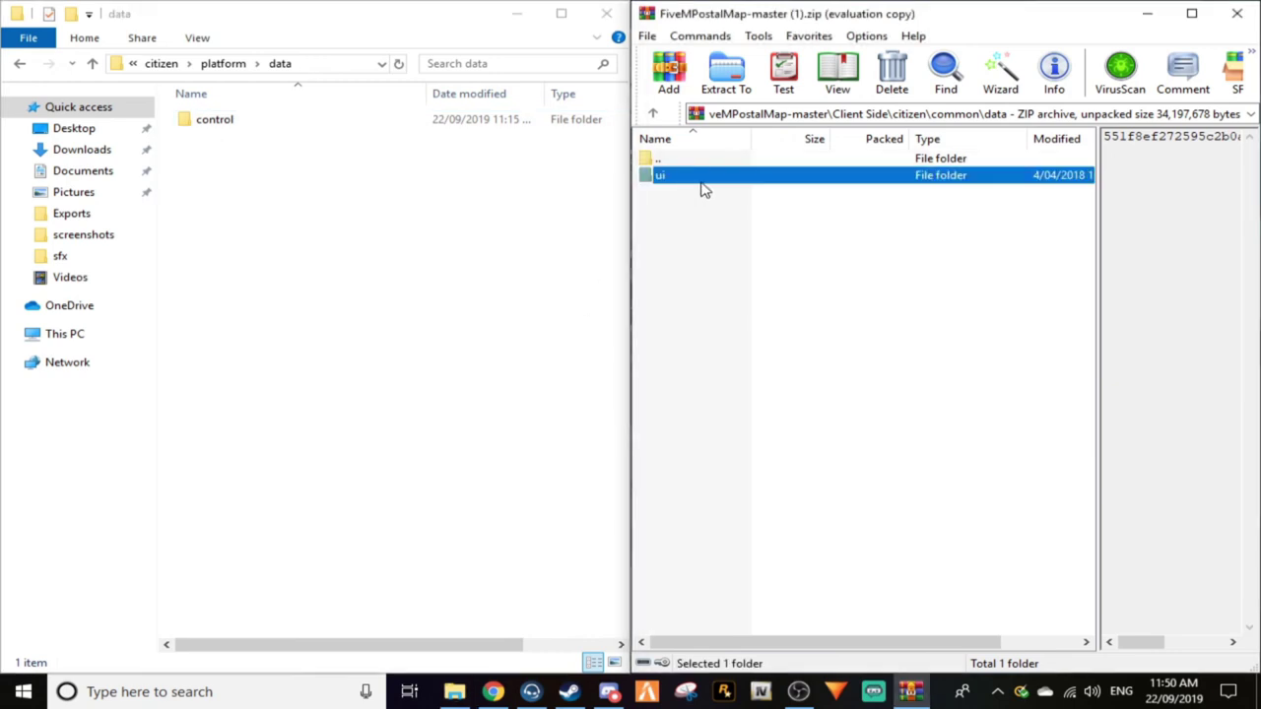
{"action": "double_click", "coordinate": [689, 160]}
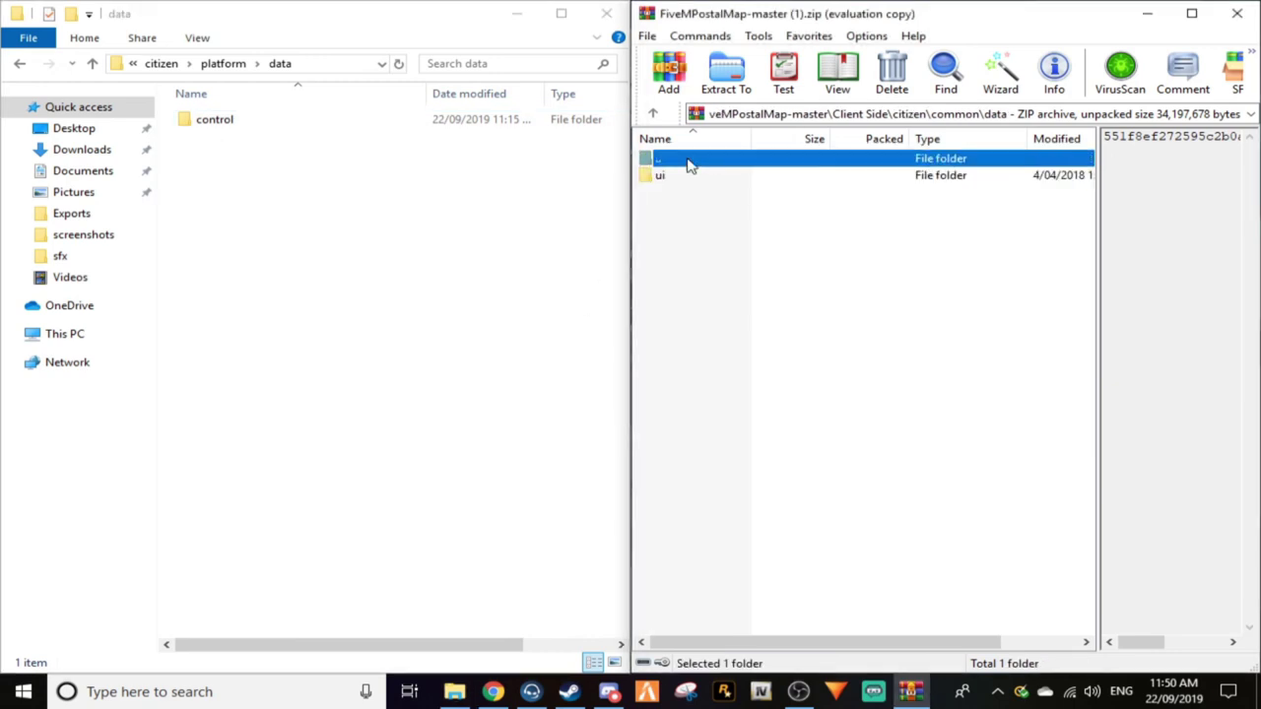
{"action": "double_click", "coordinate": [690, 160]}
{"action": "double_click", "coordinate": [689, 159]}
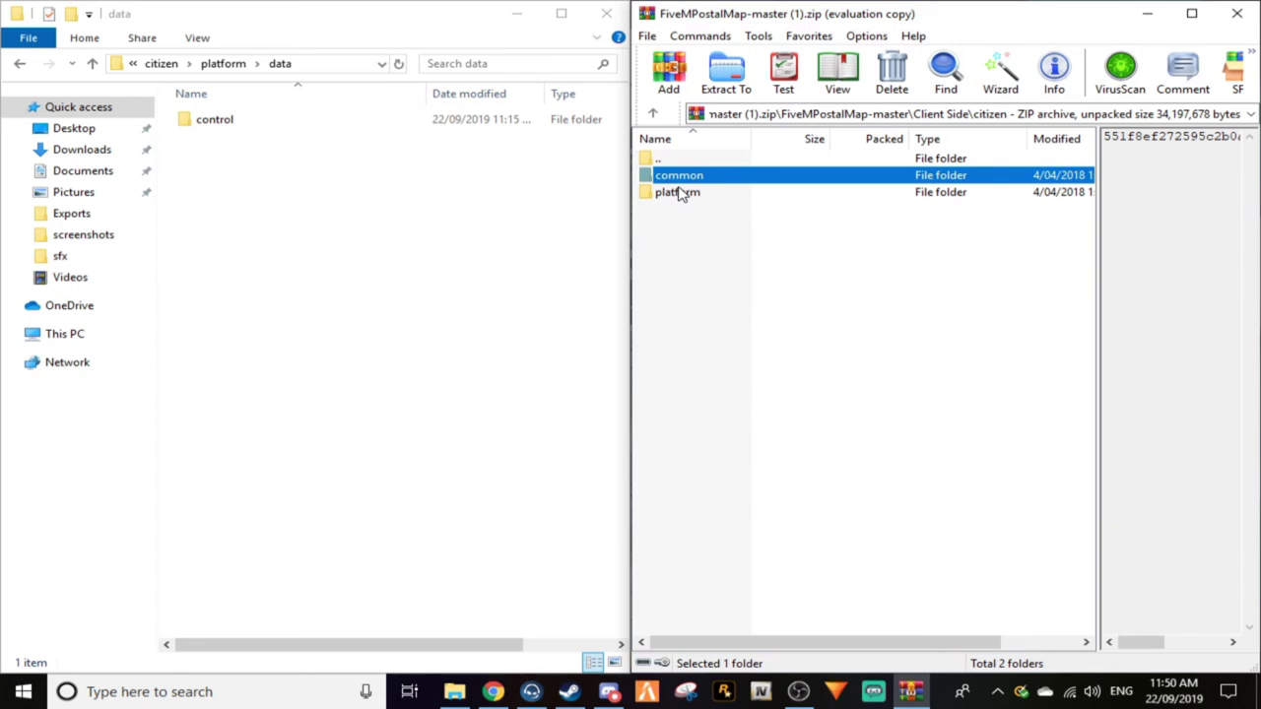
{"action": "double_click", "coordinate": [679, 194]}
{"action": "double_click", "coordinate": [678, 180]}
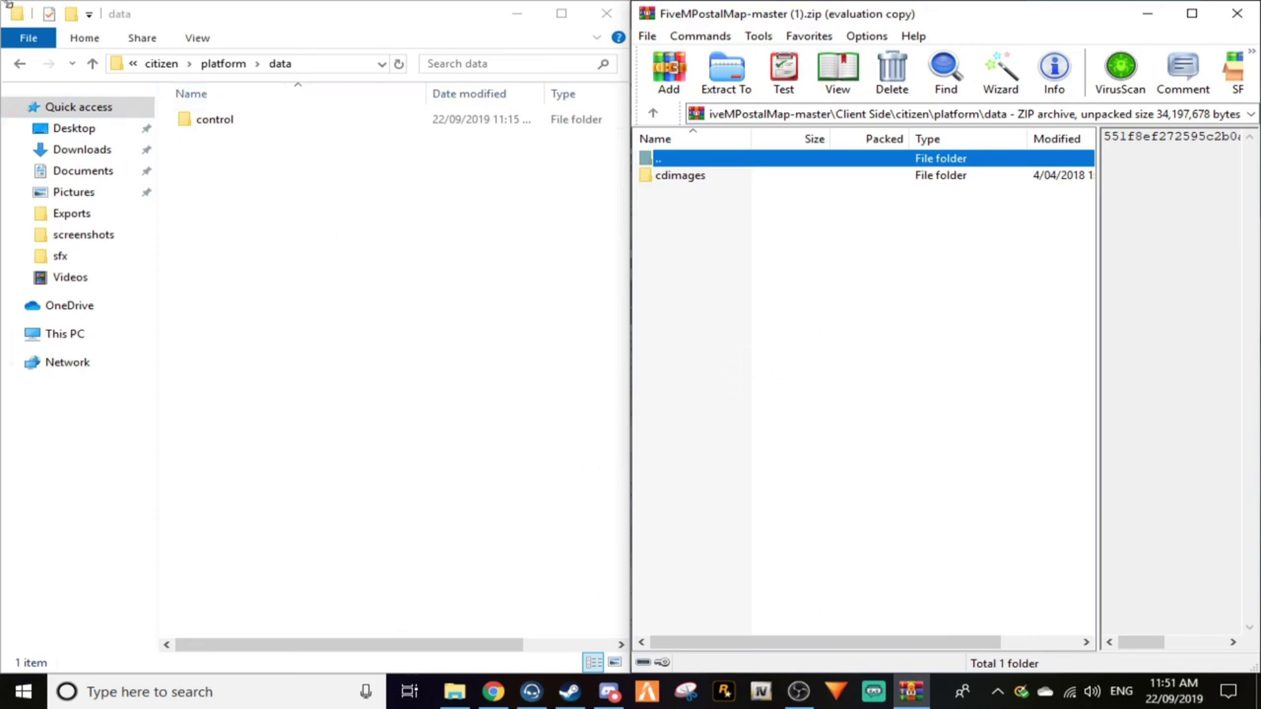
{"action": "left_click", "coordinate": [769, 177]}
{"action": "left_click_drag", "start_coordinate": [770, 177], "coordinate": [269, 182]}
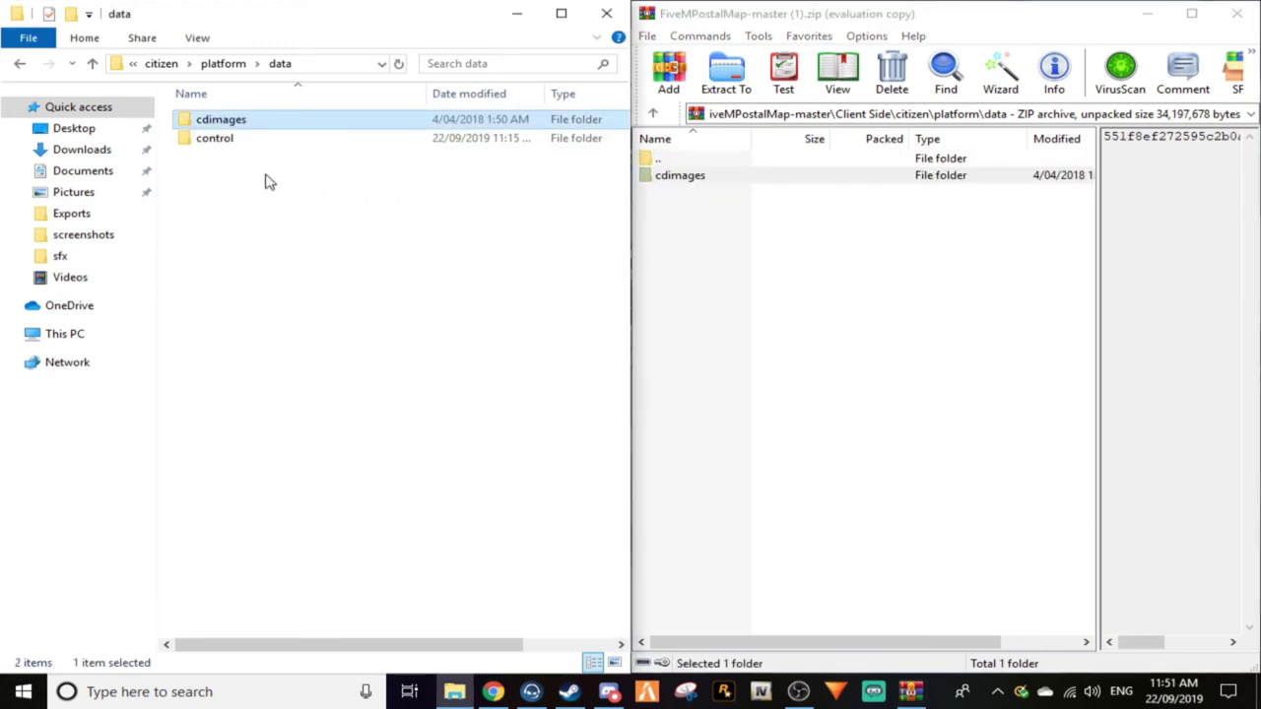
Step: Check the minimap files inside cdimages\scaleform_generic and return to the platform\data folder
{"action": "double_click", "coordinate": [237, 125]}
{"action": "double_click", "coordinate": [236, 125]}
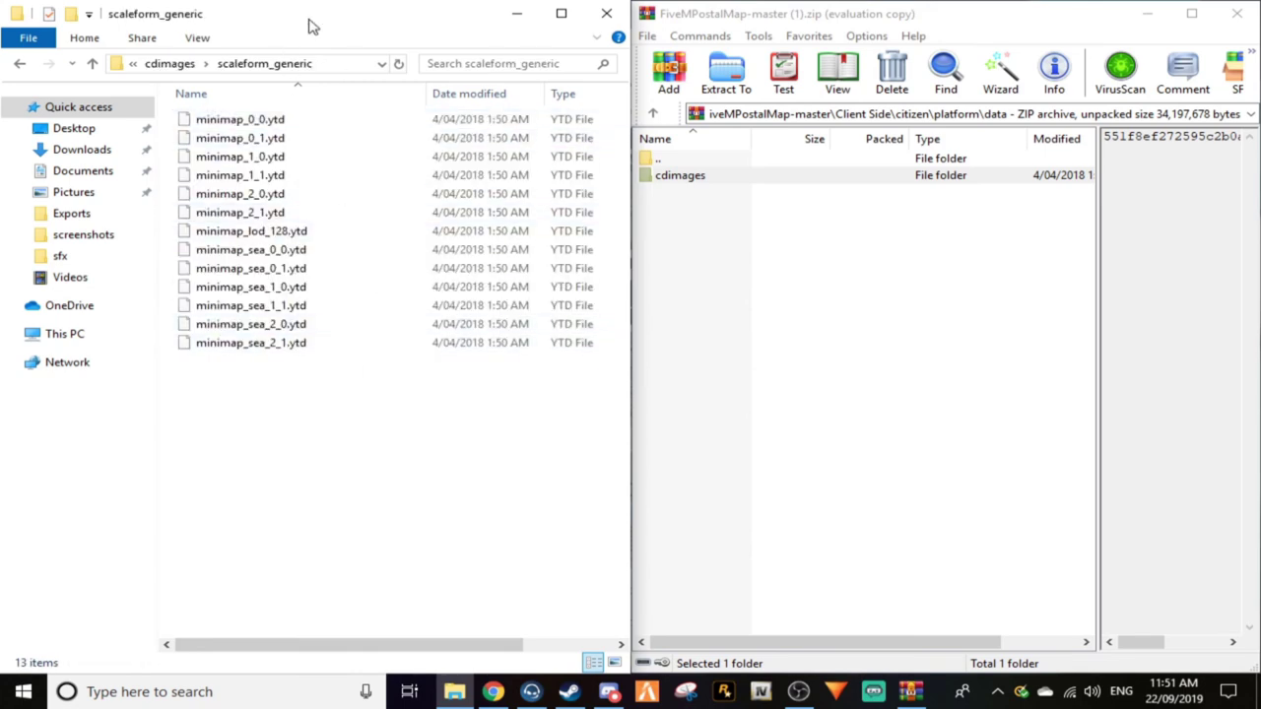
{"action": "left_click", "coordinate": [20, 64]}
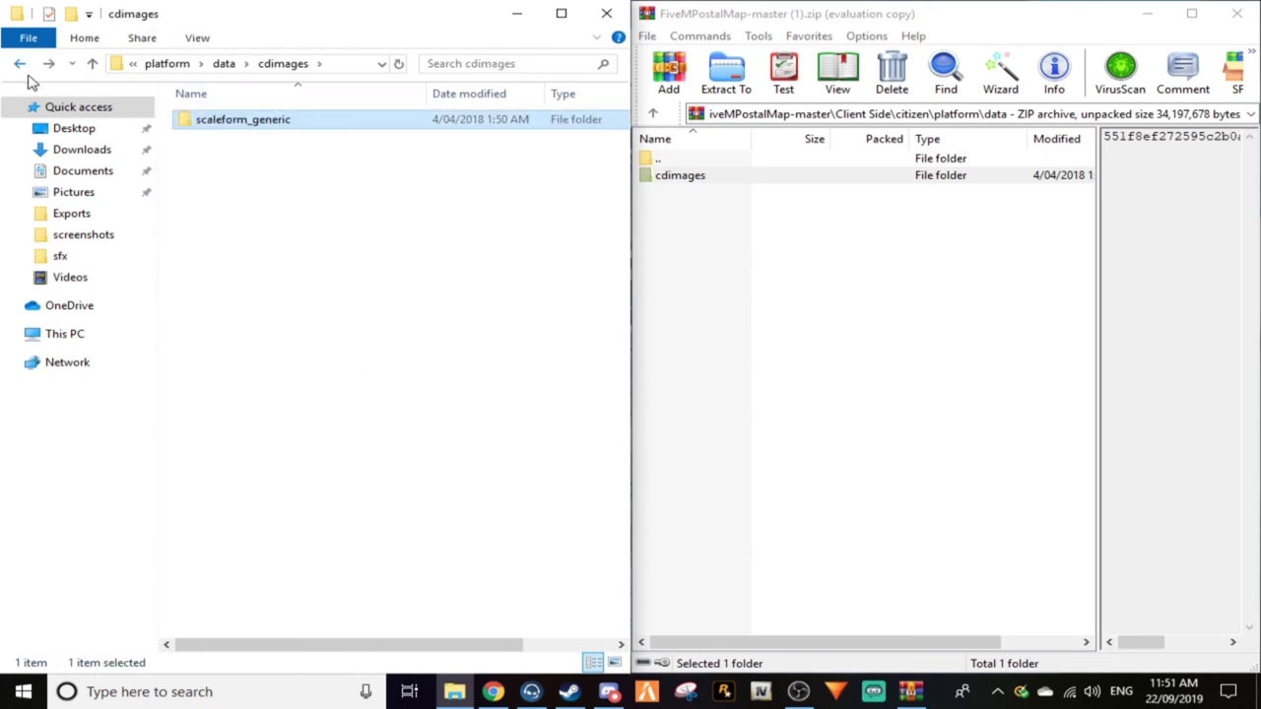
{"action": "left_click", "coordinate": [20, 64]}
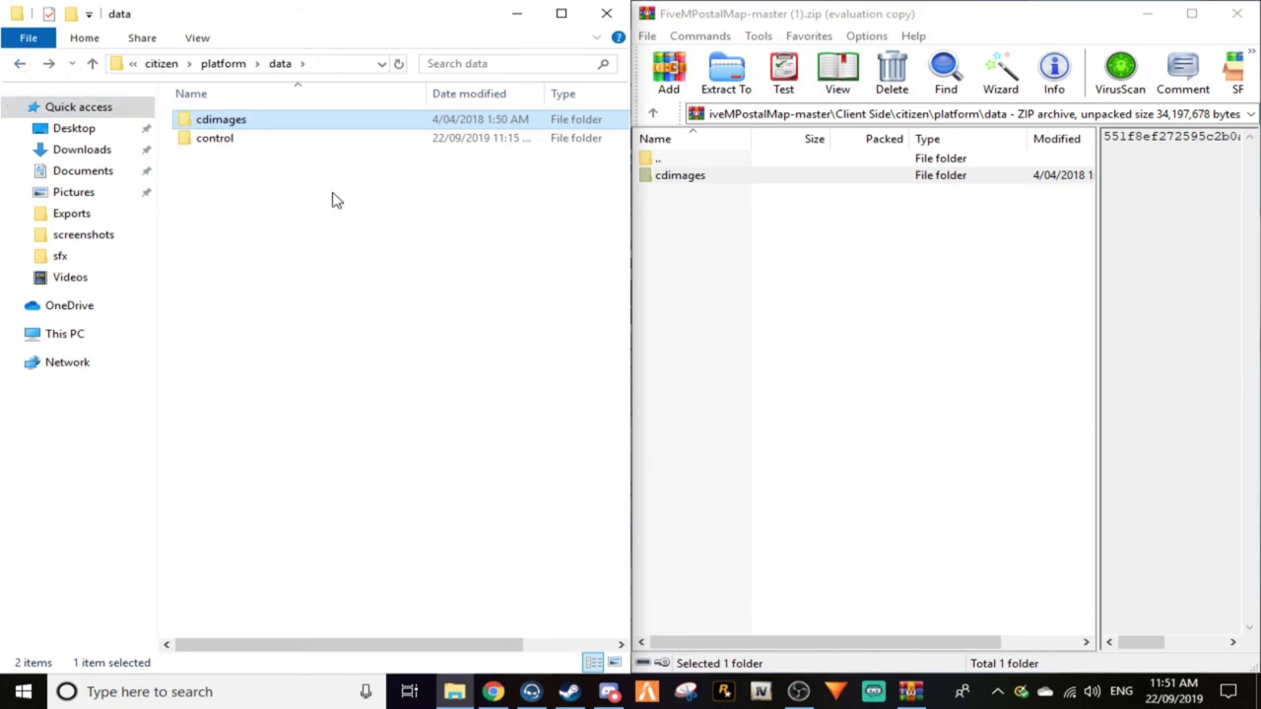
Step: Go back to FiveM's citizen\common\data\ui folder to review its files
{"action": "left_click", "coordinate": [19, 64]}
{"action": "left_click", "coordinate": [19, 65]}
{"action": "left_click", "coordinate": [18, 65]}
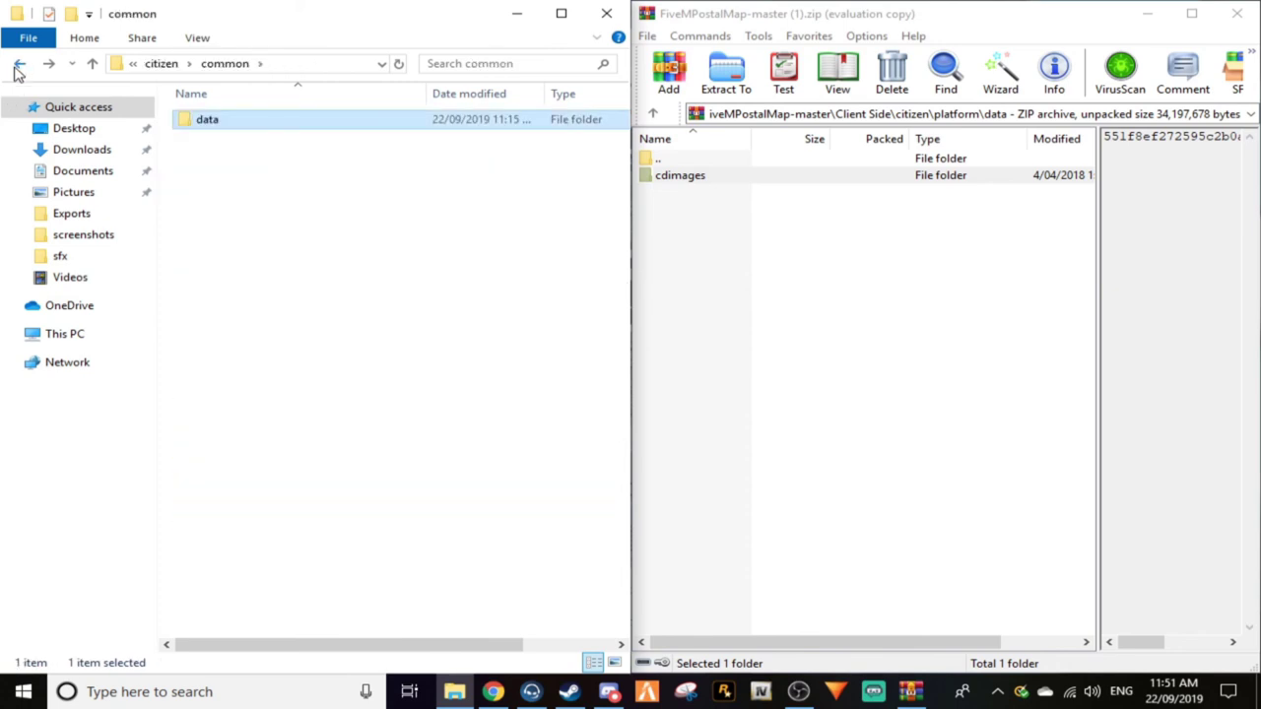
{"action": "left_click", "coordinate": [49, 63]}
{"action": "left_click", "coordinate": [49, 64]}
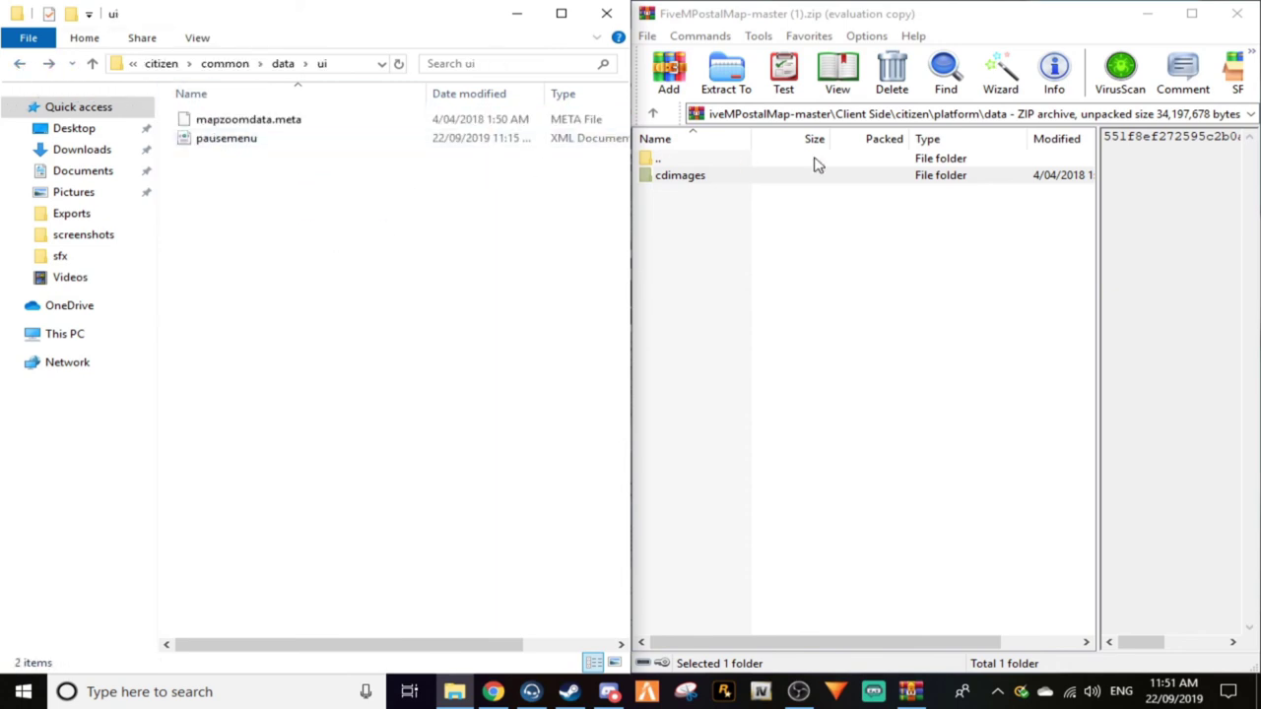